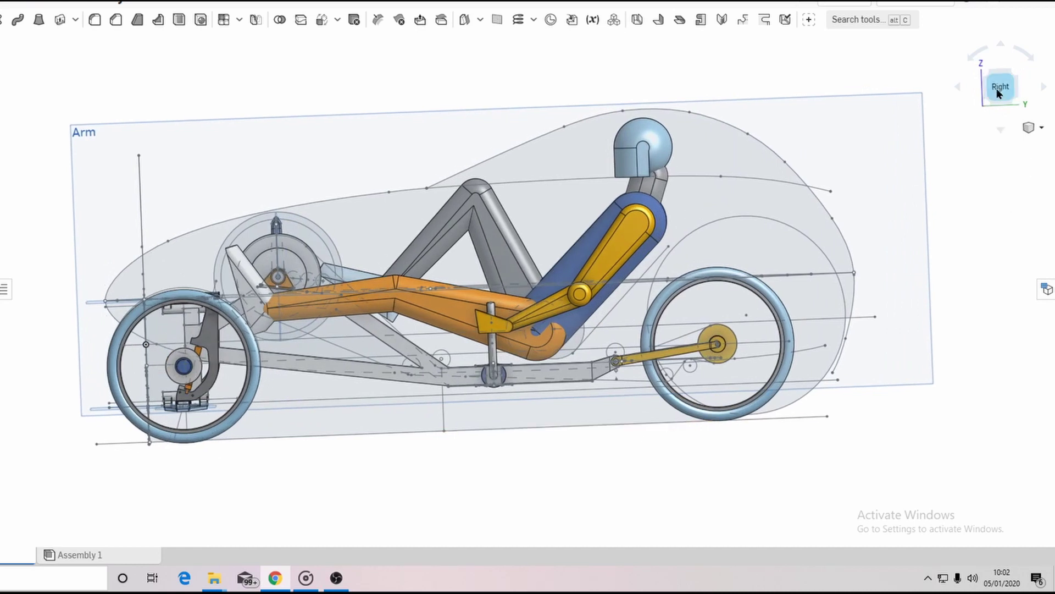
Inspect the trike from an angled view, then return it to a fitted straight side view
click(996, 89)
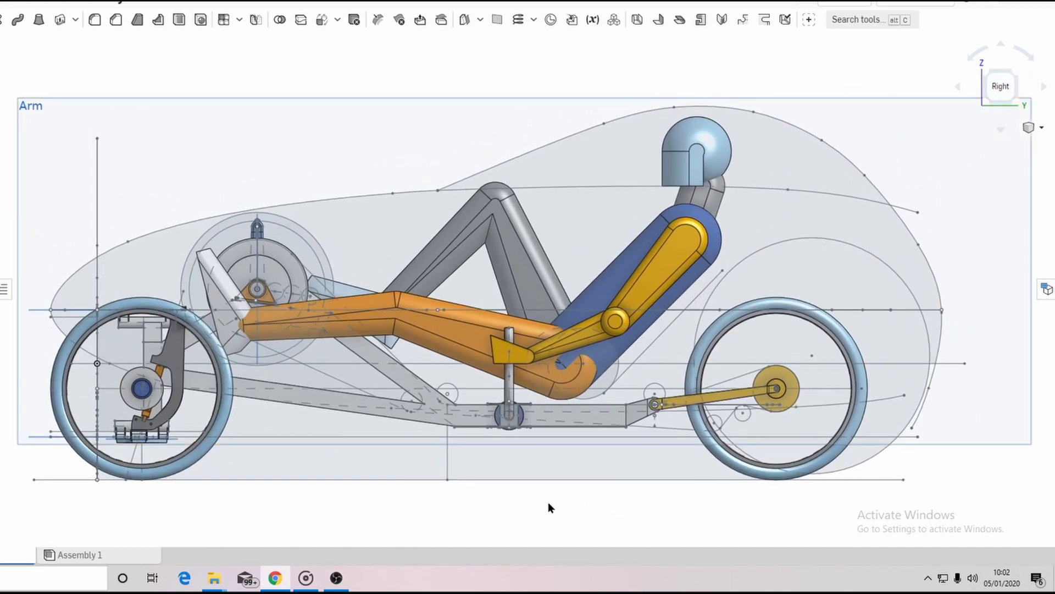
scroll(548, 502, down, 2)
middle_drag(546, 502, 520, 444)
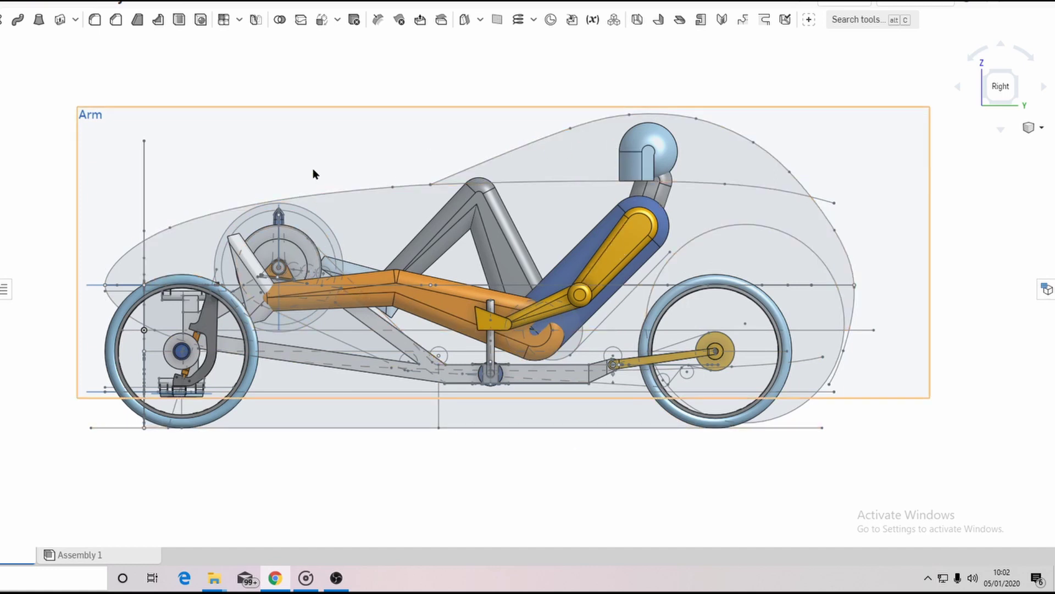
right_drag(313, 172, 299, 255)
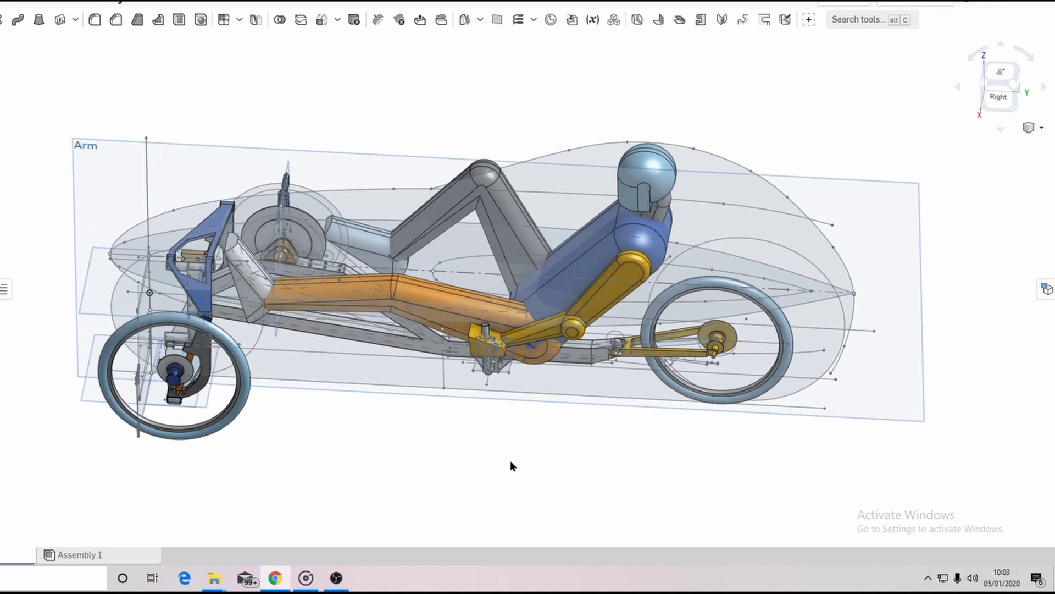
key(shift+4)
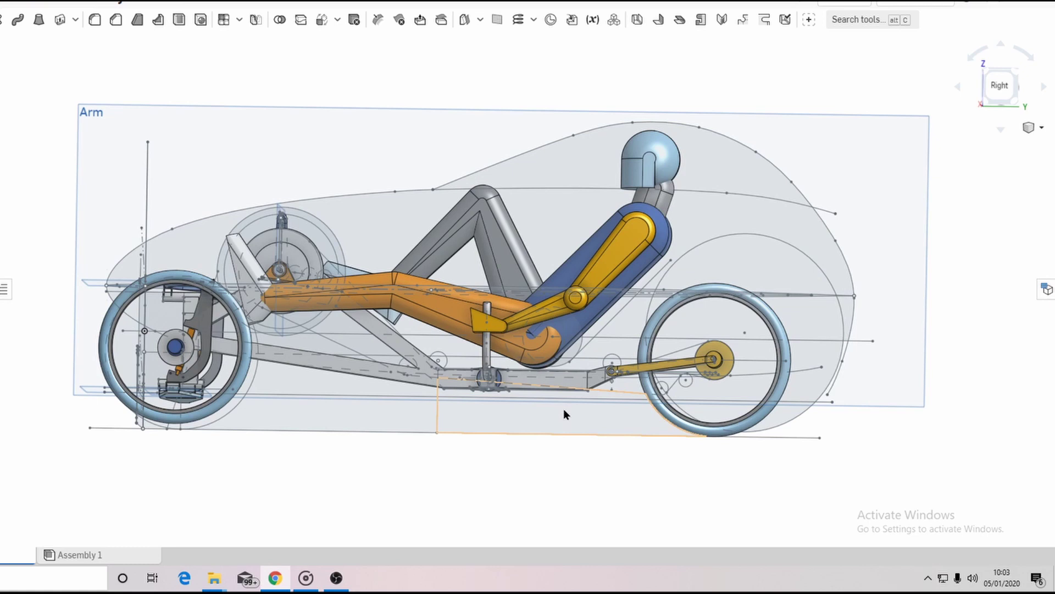
click(998, 85)
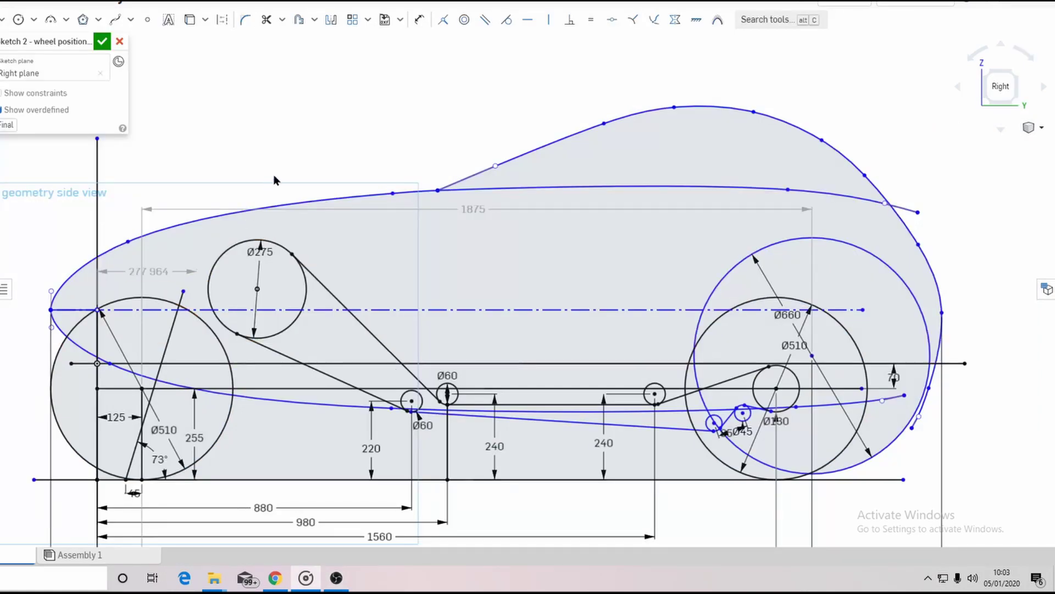
Zoom out to see all Sketch 2 dimensions, then close the sketch
scroll(559, 480, down, 3)
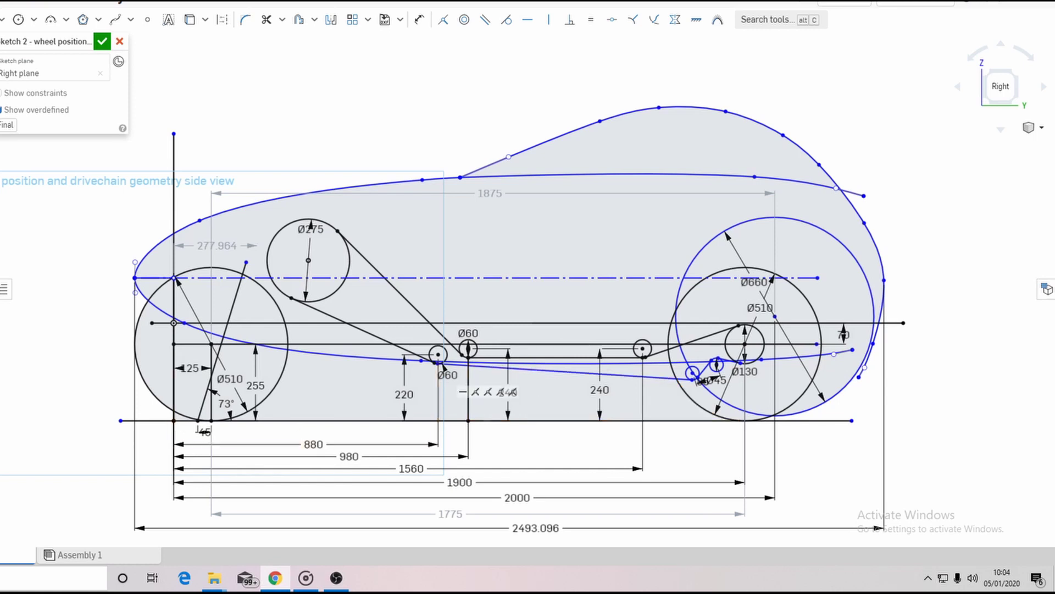
key(Return)
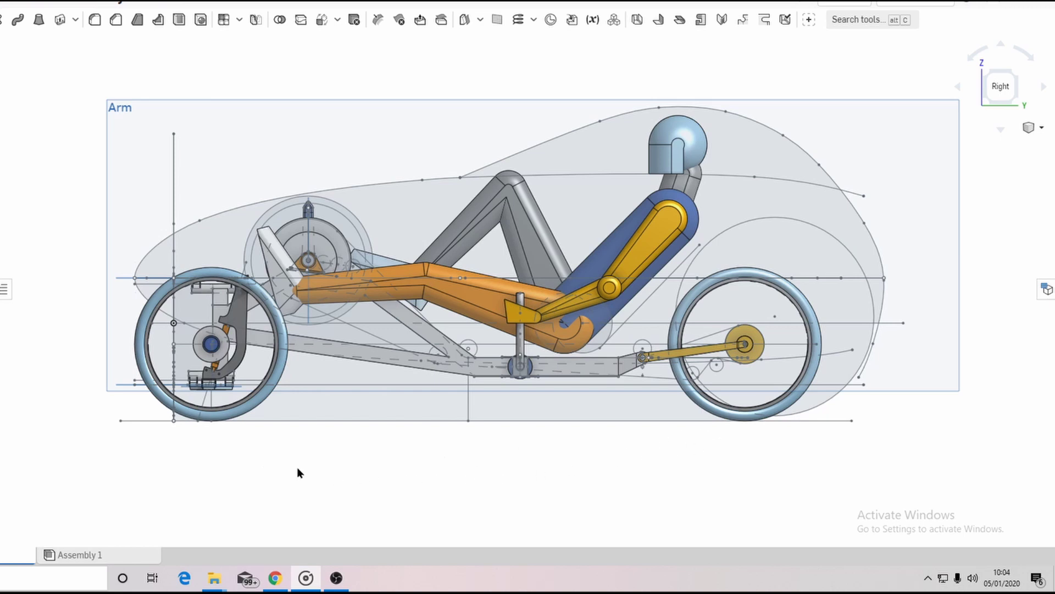
right_drag(258, 467, 247, 541)
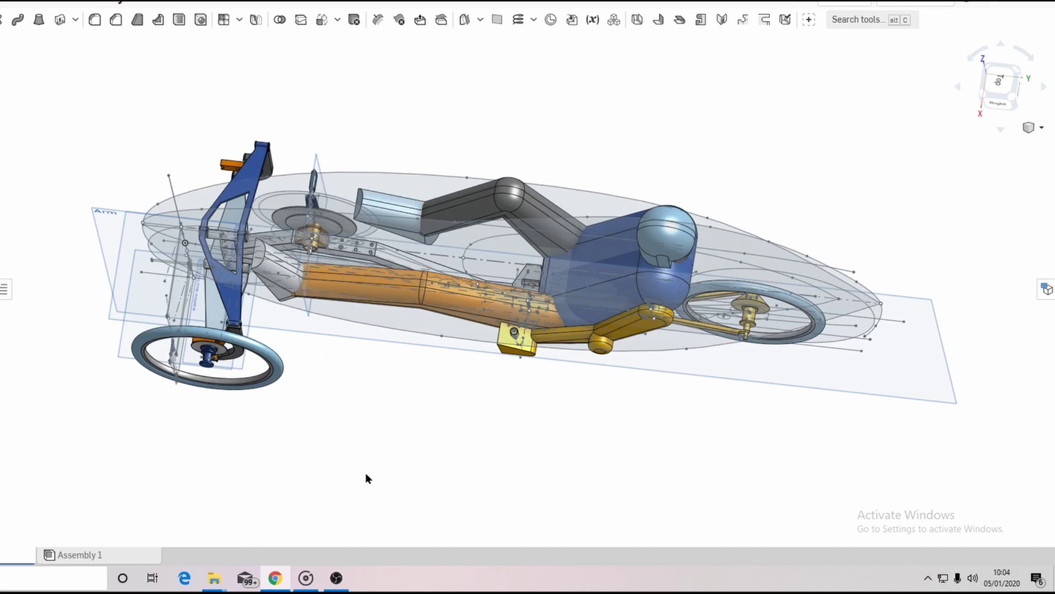
click(1000, 82)
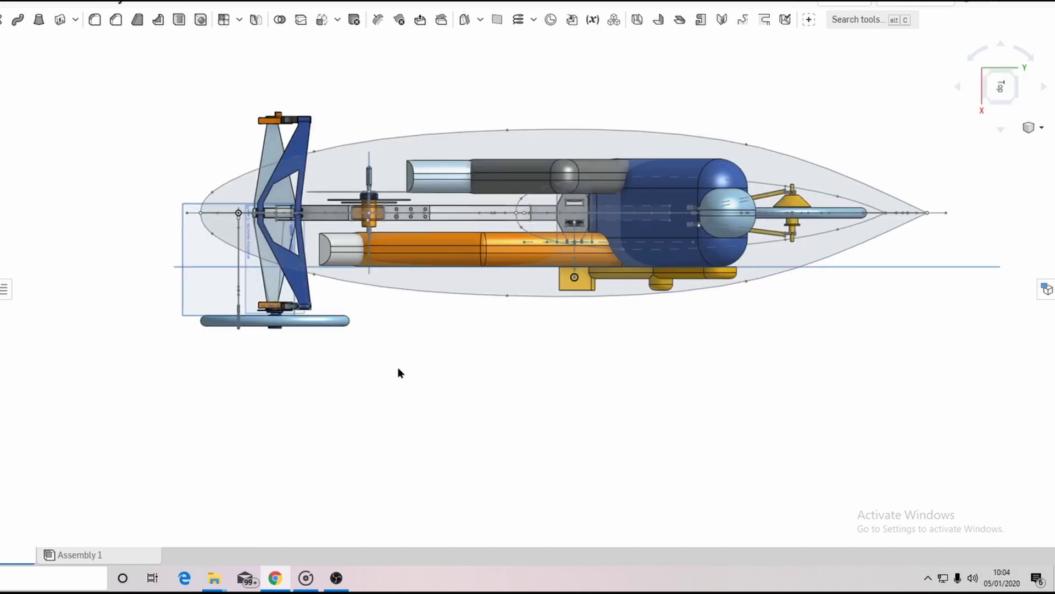
scroll(398, 368, up, 2)
middle_drag(377, 304, 325, 365)
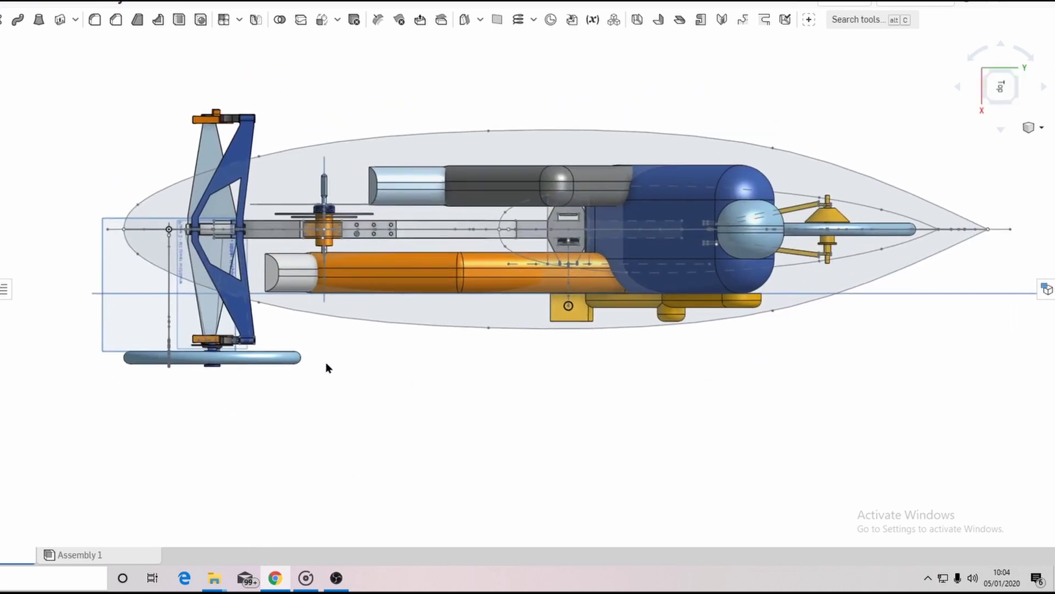
key(shift+4)
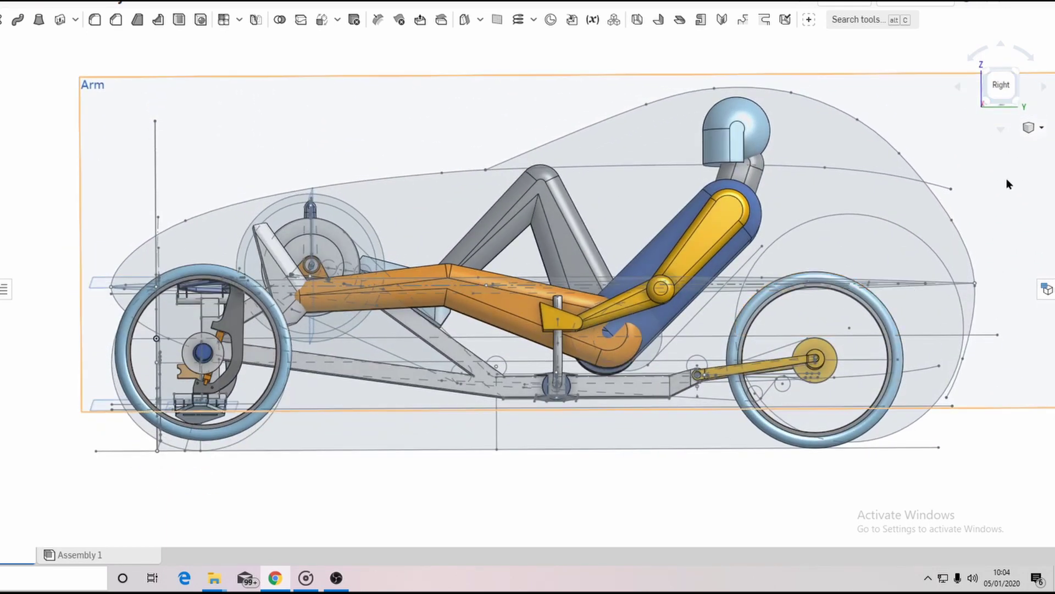
right_drag(992, 241, 993, 246)
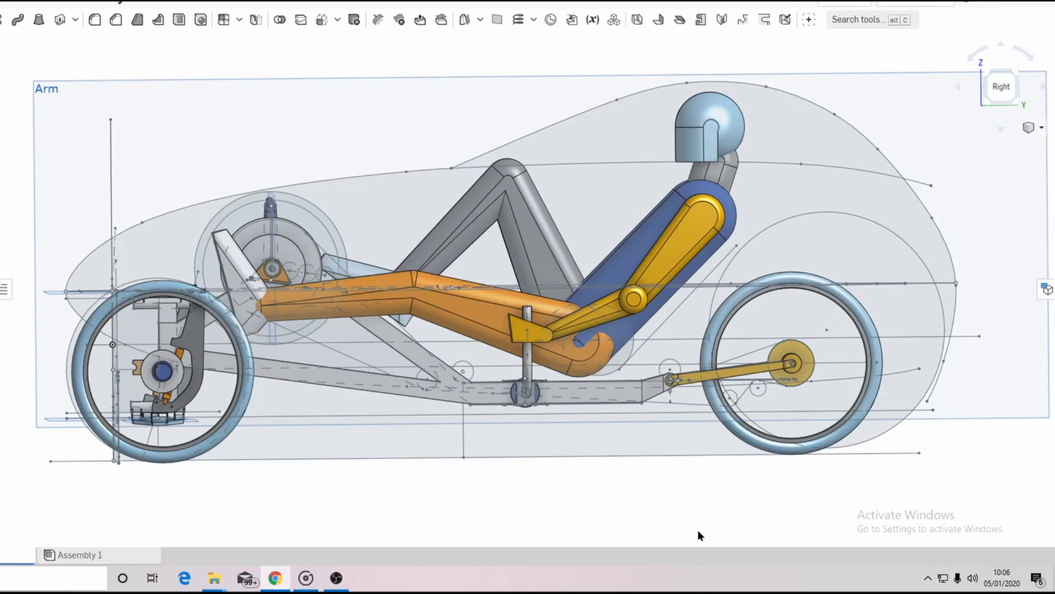
Refit the trike in straight side view and tilt it to look slightly from above
click(1001, 86)
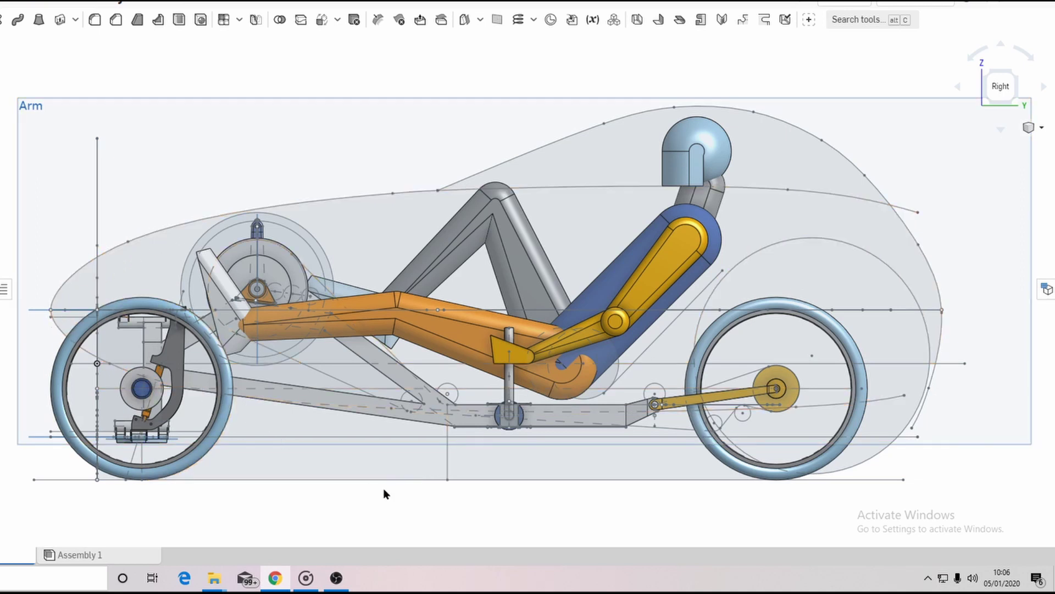
click(1001, 130)
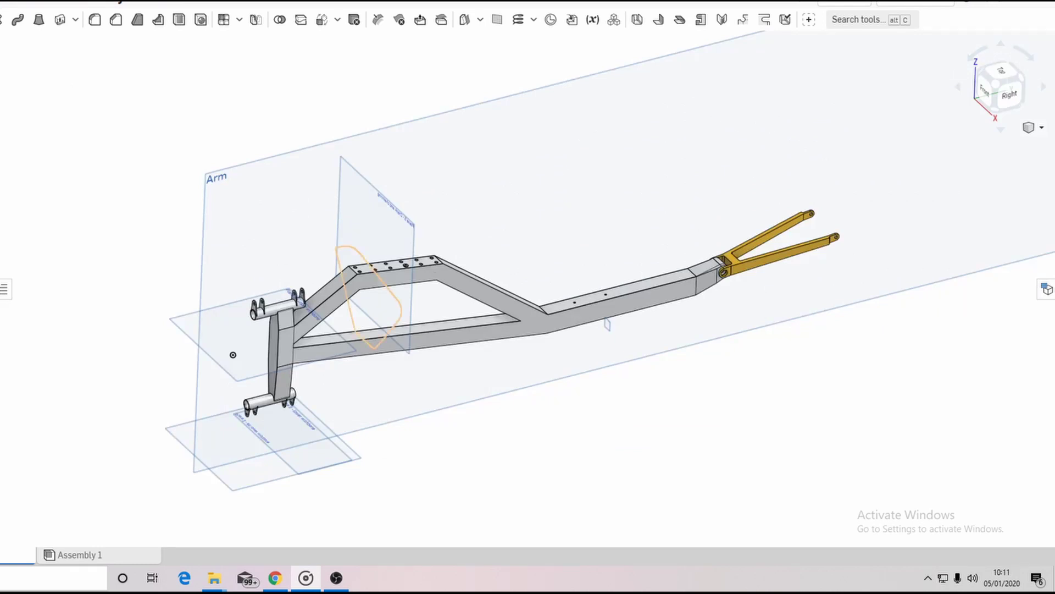
Orbit and zoom around the Arm frame to a low side view showing the orange wishbone
scroll(427, 461, up, 2)
mouse_move(460, 458)
right_down()
mouse_move(455, 440)
mouse_move(458, 457)
right_up()
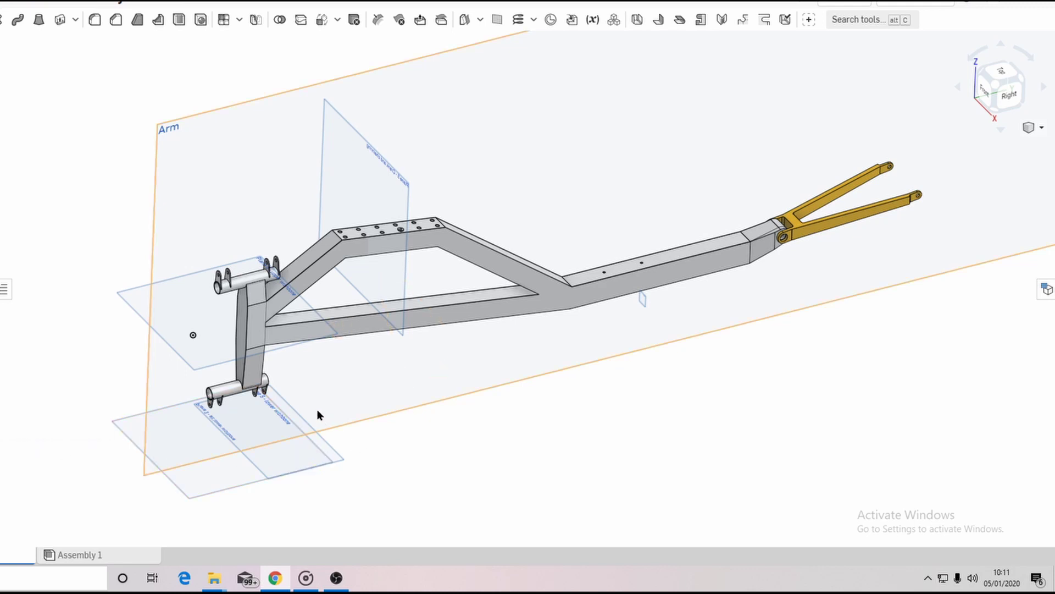
scroll(325, 412, down, 6)
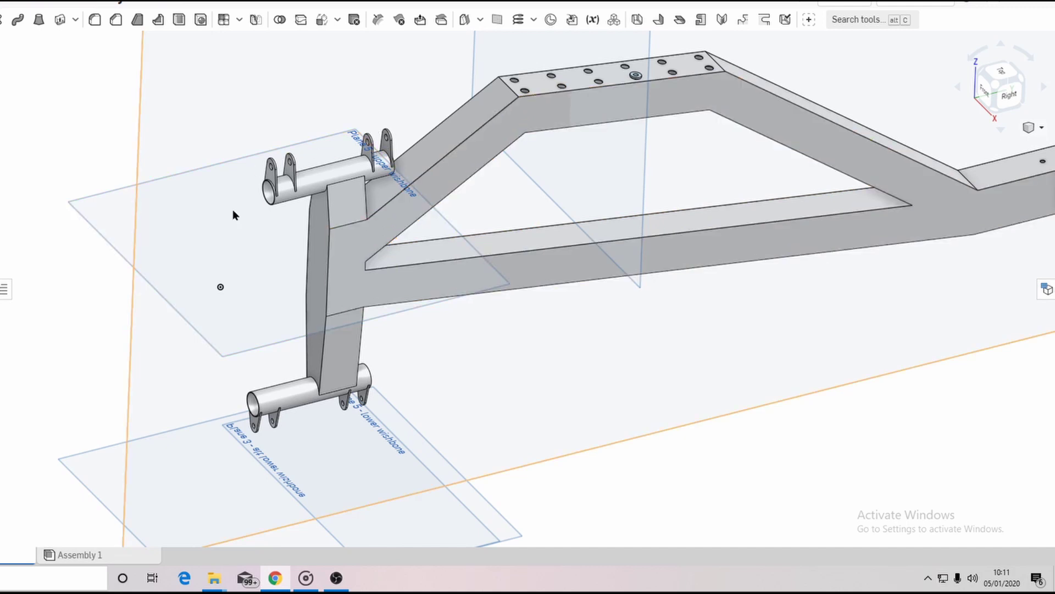
middle_drag(667, 370, 158, 433)
right_drag(416, 364, 584, 330)
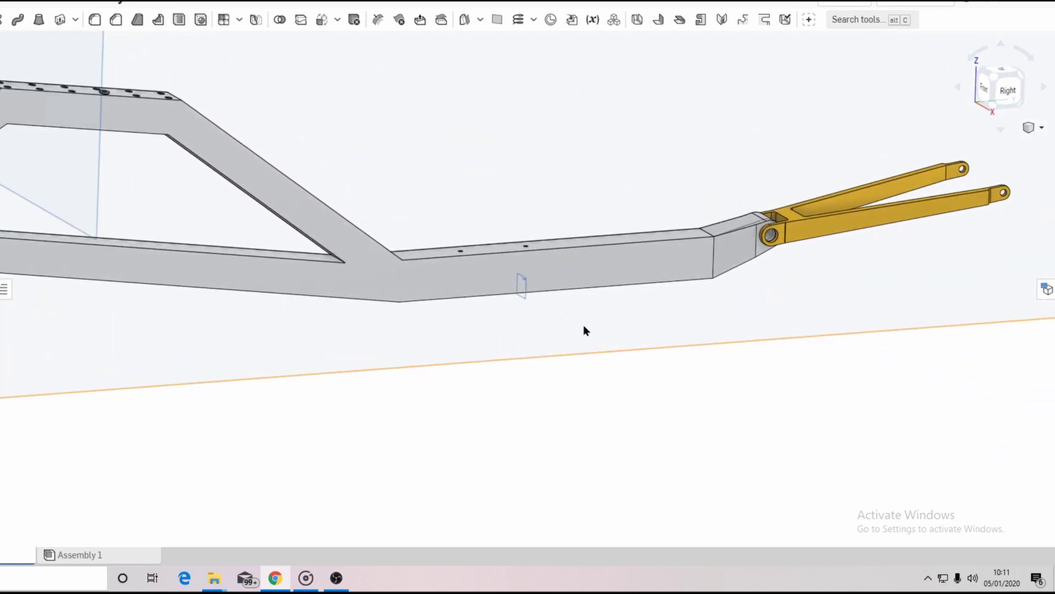
scroll(591, 332, down, 2)
middle_drag(598, 336, 455, 370)
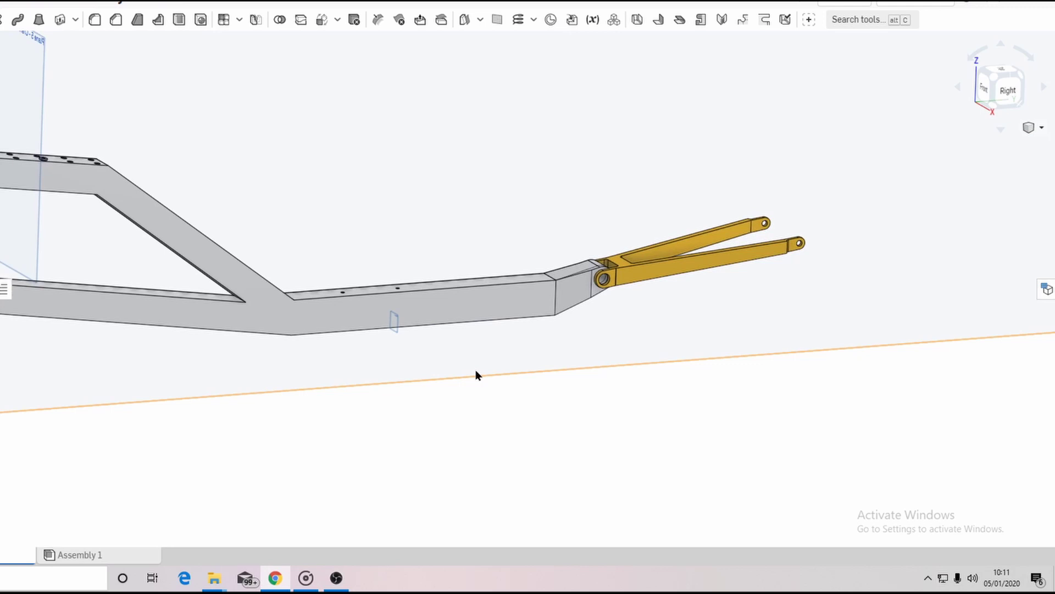
View the chassis straight from the side and pan it upward
click(999, 92)
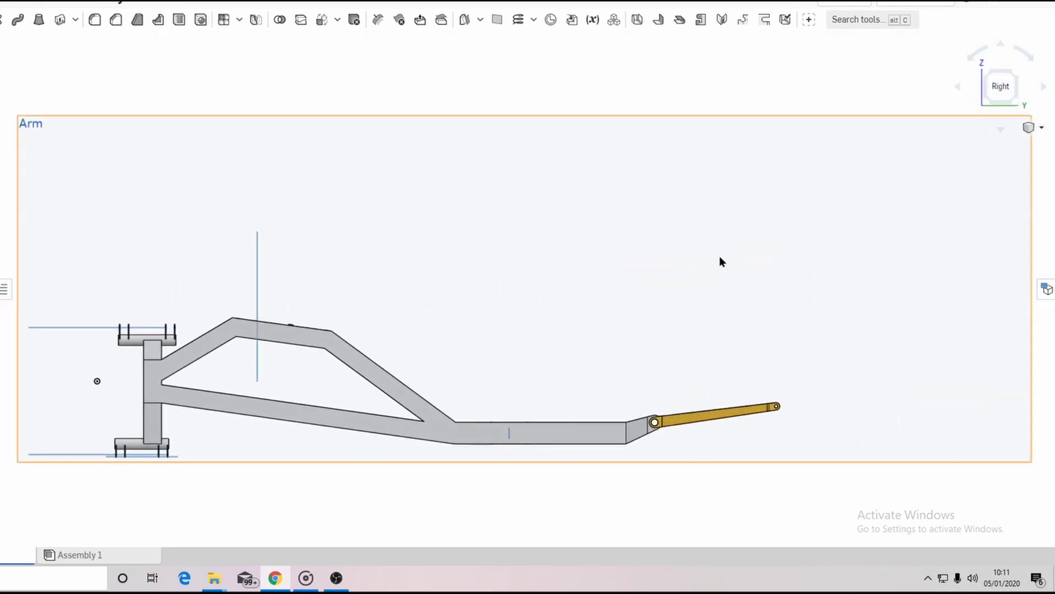
middle_drag(581, 311, 592, 219)
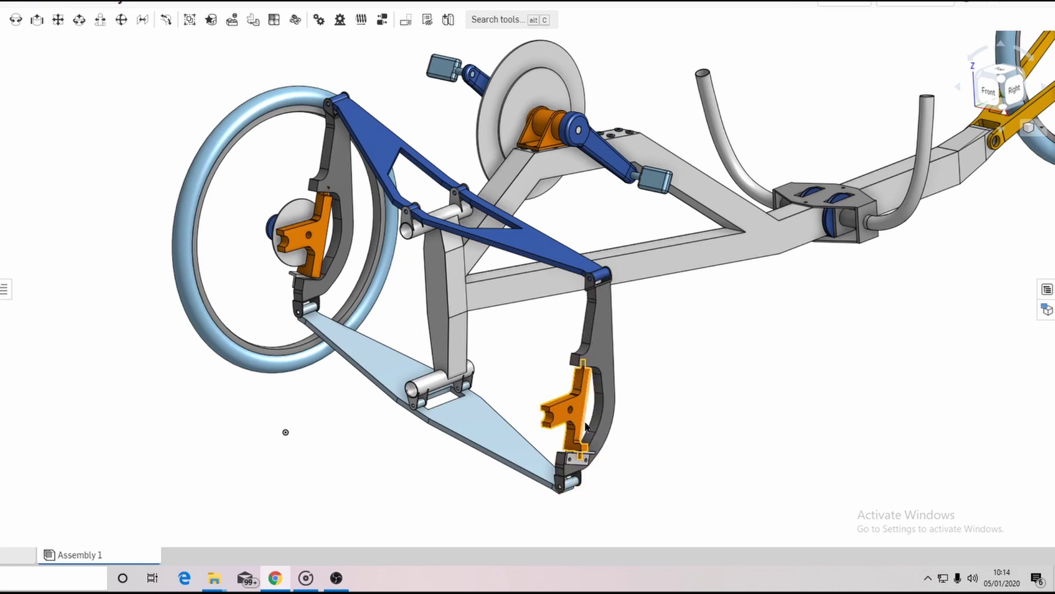
Orbit, pan and zoom around the front suspension assembly to centre the orange bracket
scroll(678, 474, up, 2)
right_drag(680, 476, 693, 474)
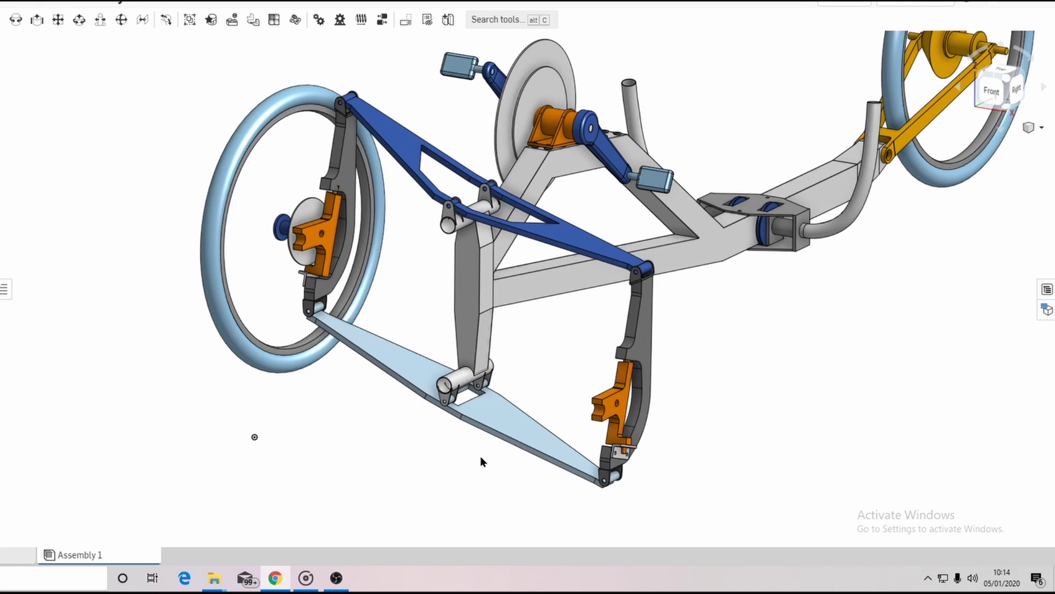
right_drag(481, 458, 477, 456)
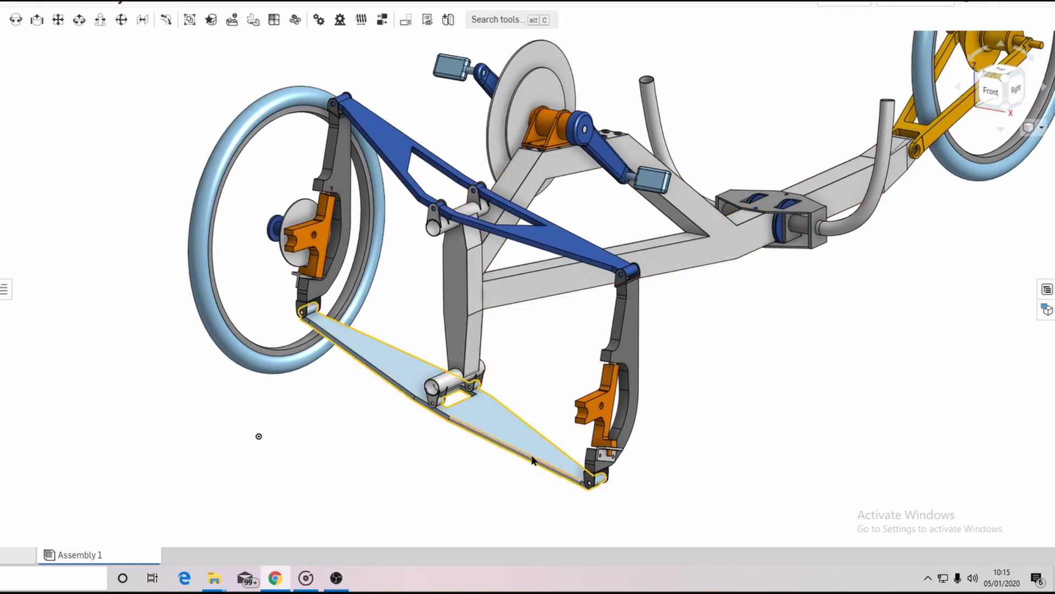
scroll(384, 469, down, 1)
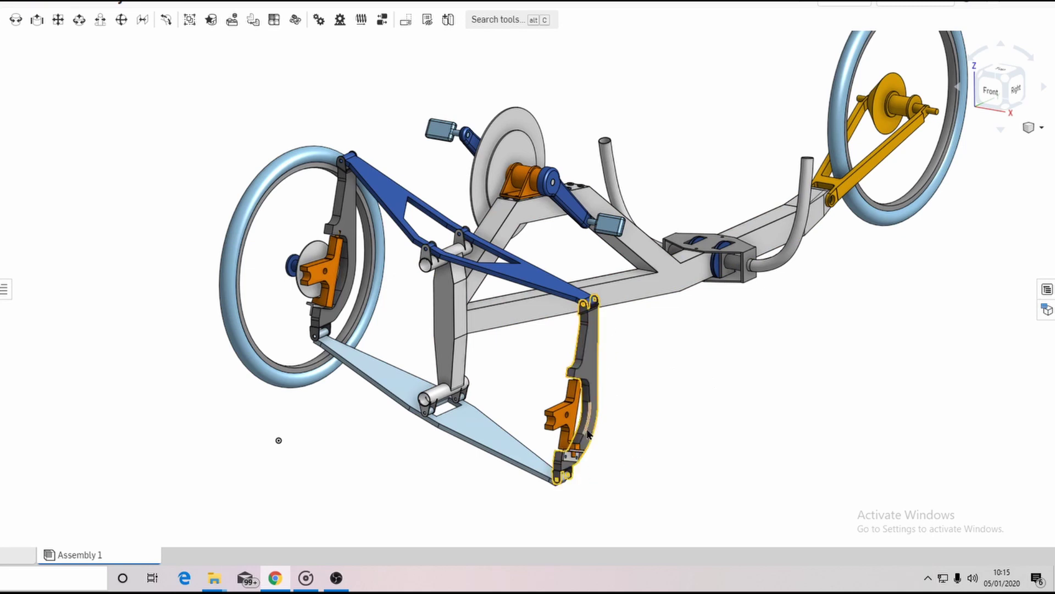
scroll(573, 418, up, 10)
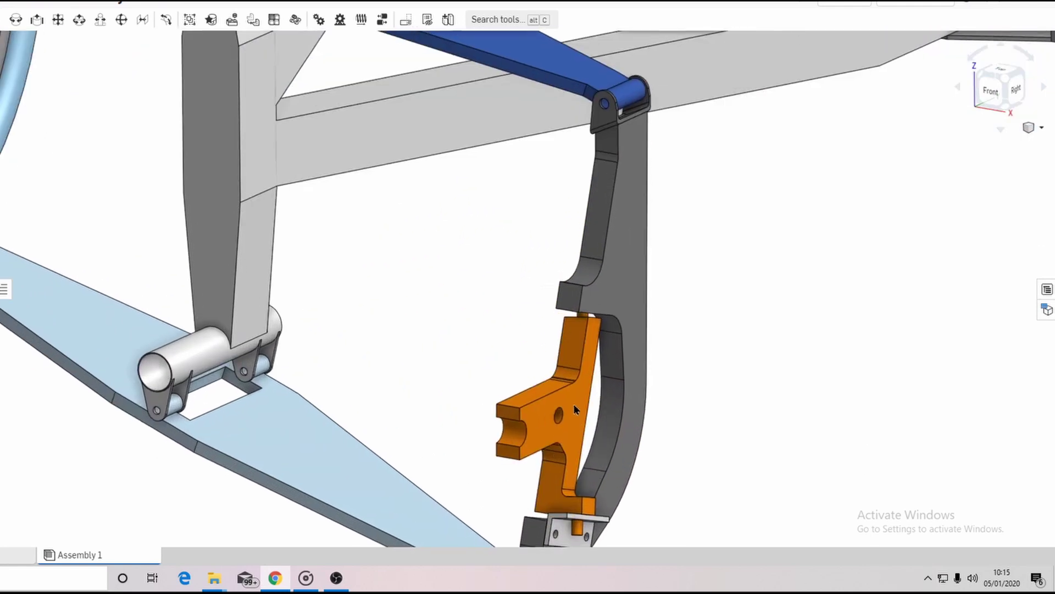
middle_drag(573, 409, 526, 307)
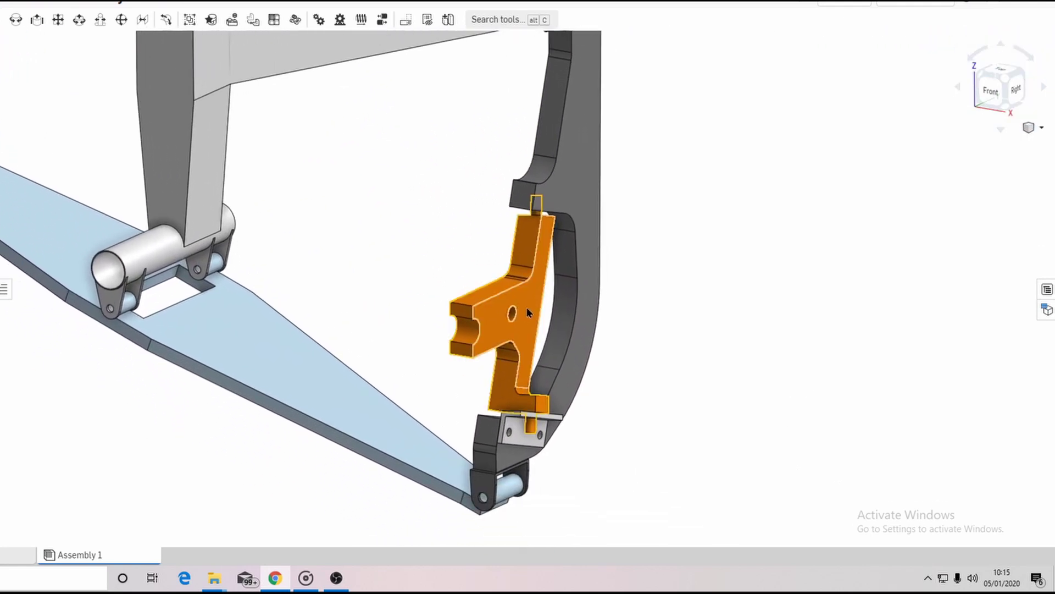
scroll(582, 321, down, 5)
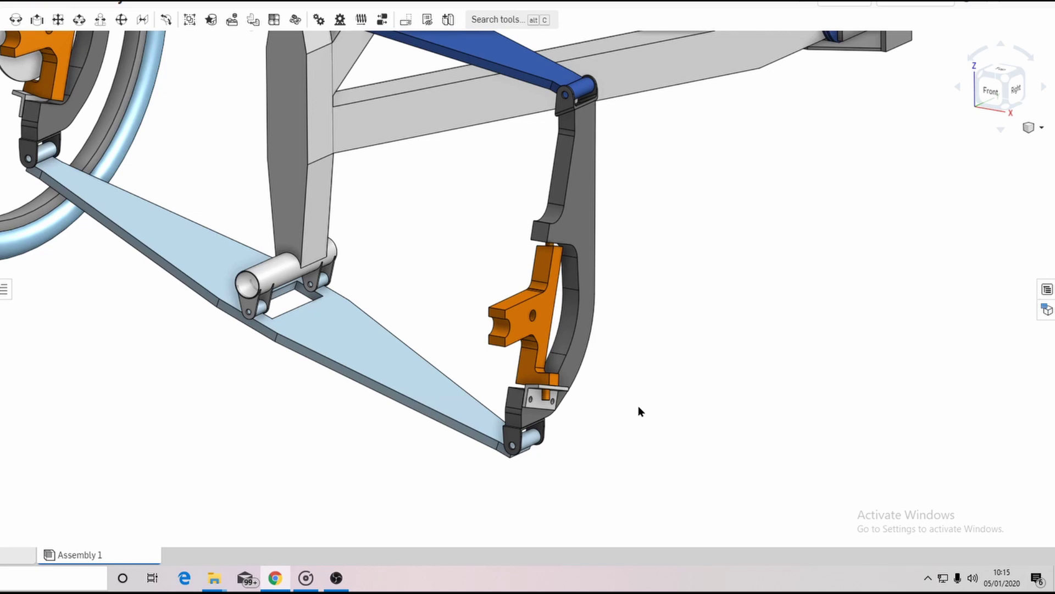
mouse_move(639, 406)
right_down()
mouse_move(649, 404)
mouse_move(618, 406)
right_up()
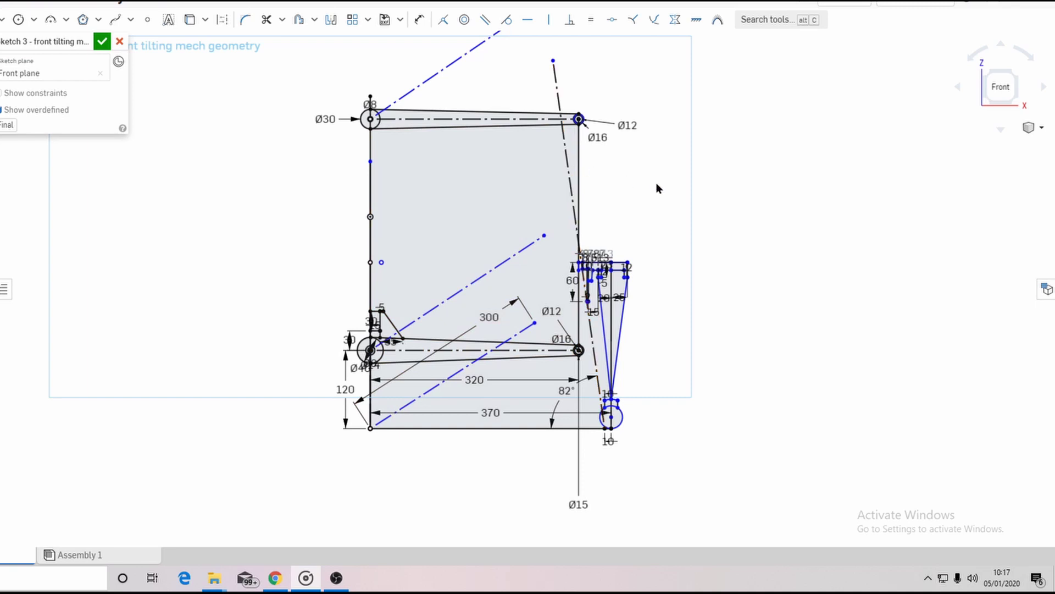
Move the lower 10 dimension of the front tilting sketch closer to the profile
scroll(665, 434, up, 3)
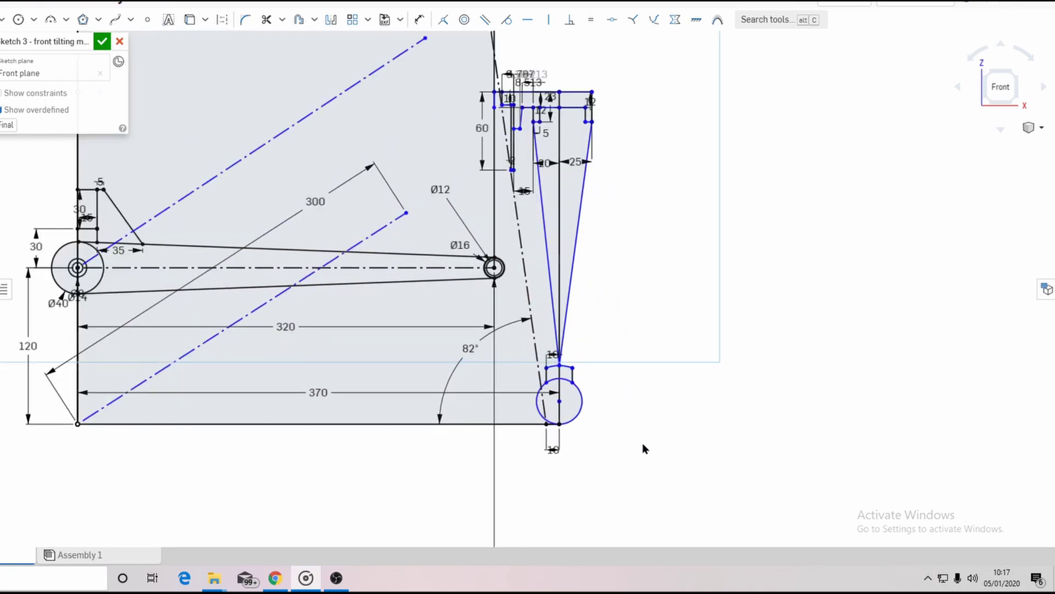
scroll(644, 446, up, 2)
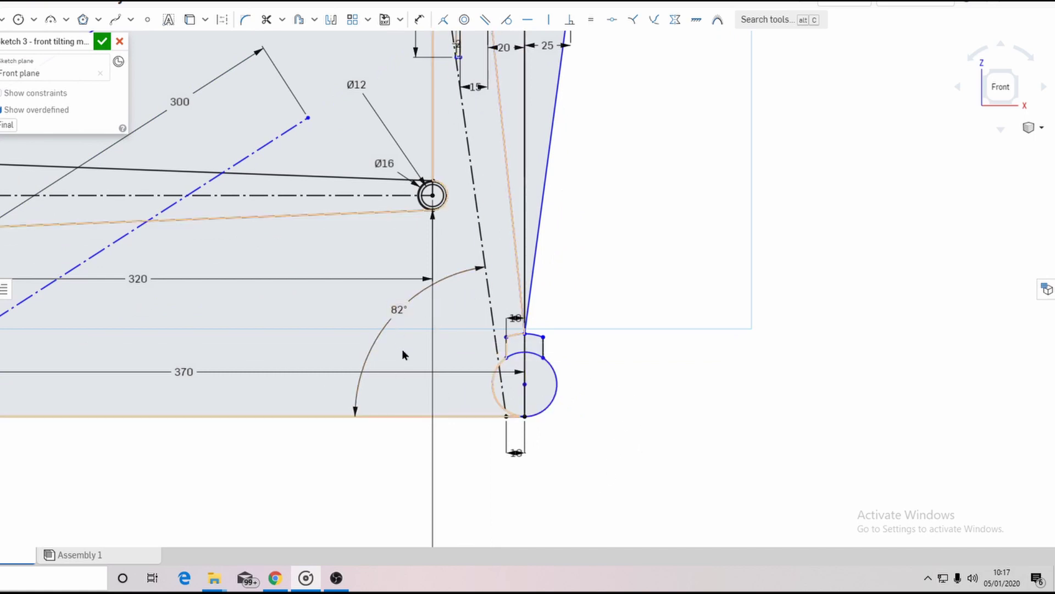
scroll(572, 449, down, 3)
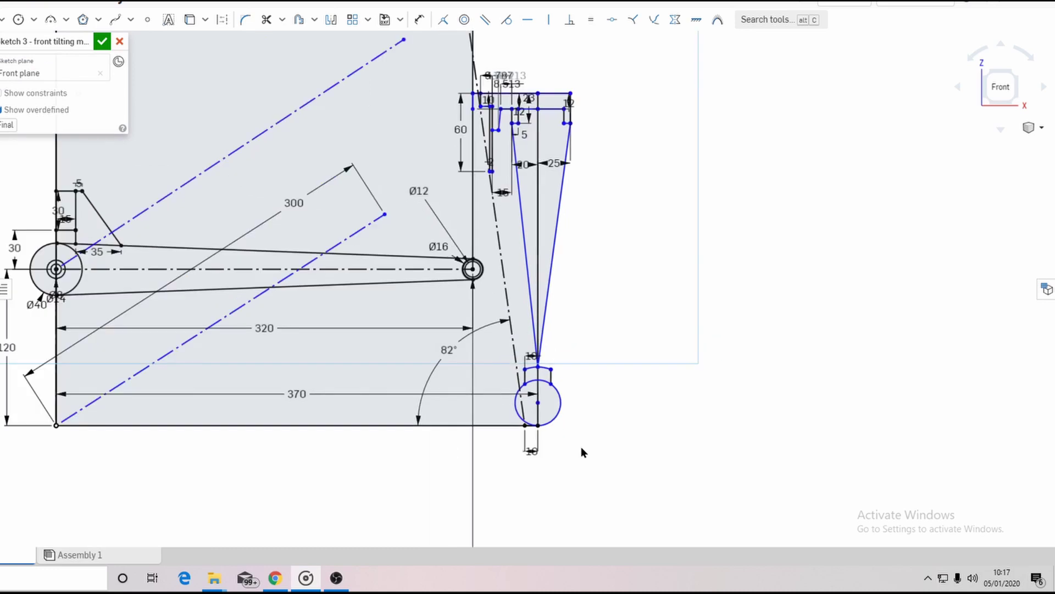
scroll(582, 446, up, 5)
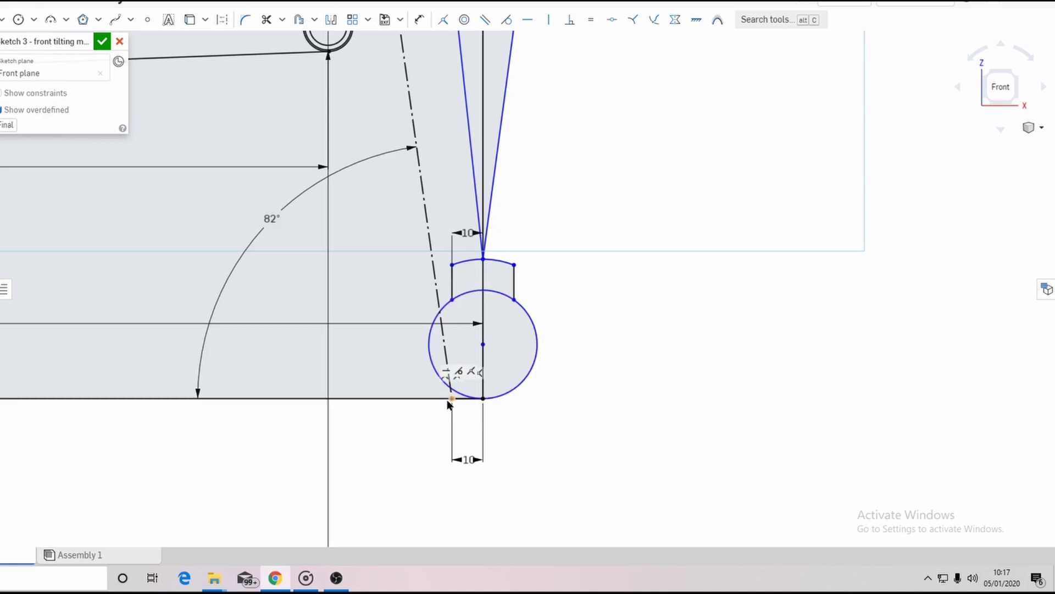
scroll(469, 410, up, 4)
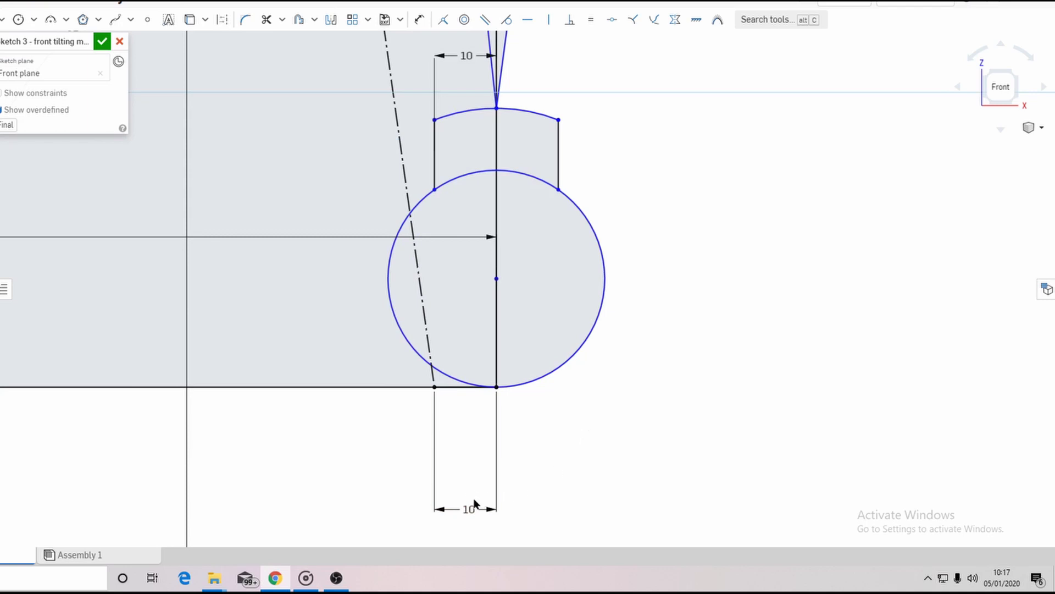
drag(468, 505, 467, 436)
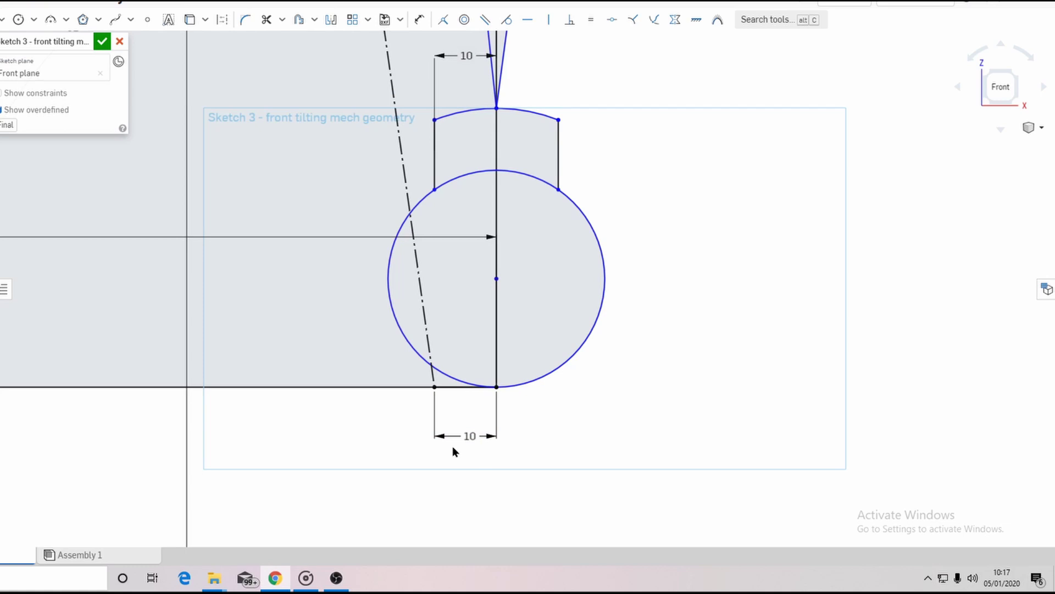
scroll(453, 446, down, 3)
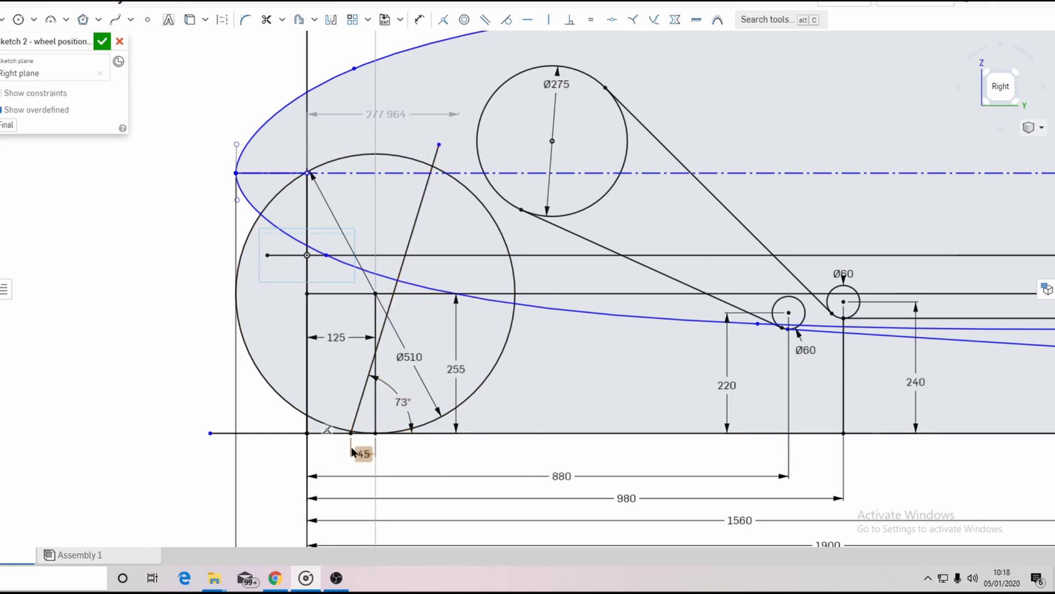
scroll(354, 467, up, 5)
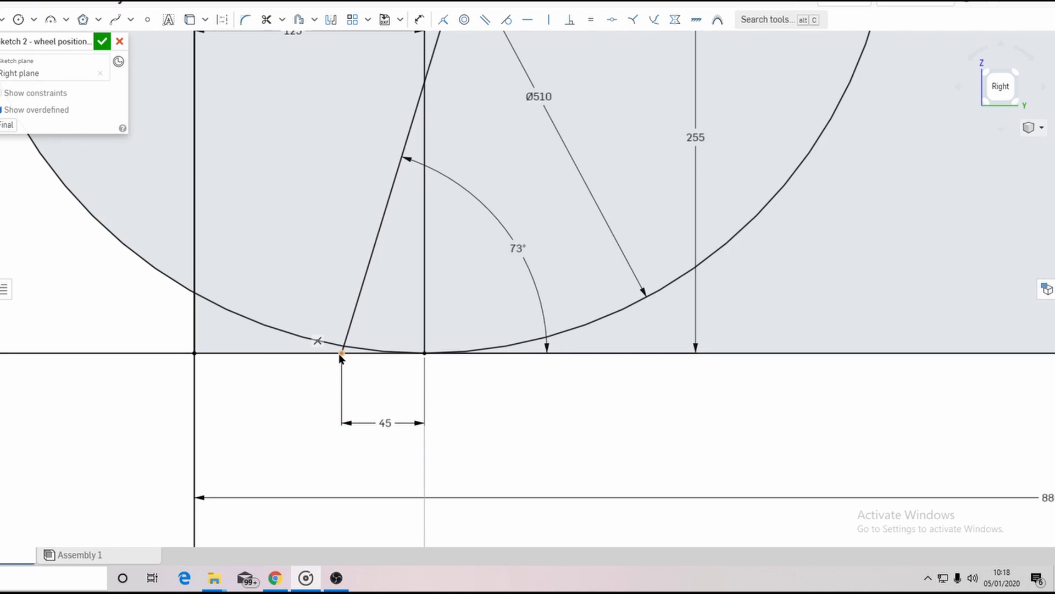
scroll(339, 354, up, 2)
scroll(339, 354, up, 1)
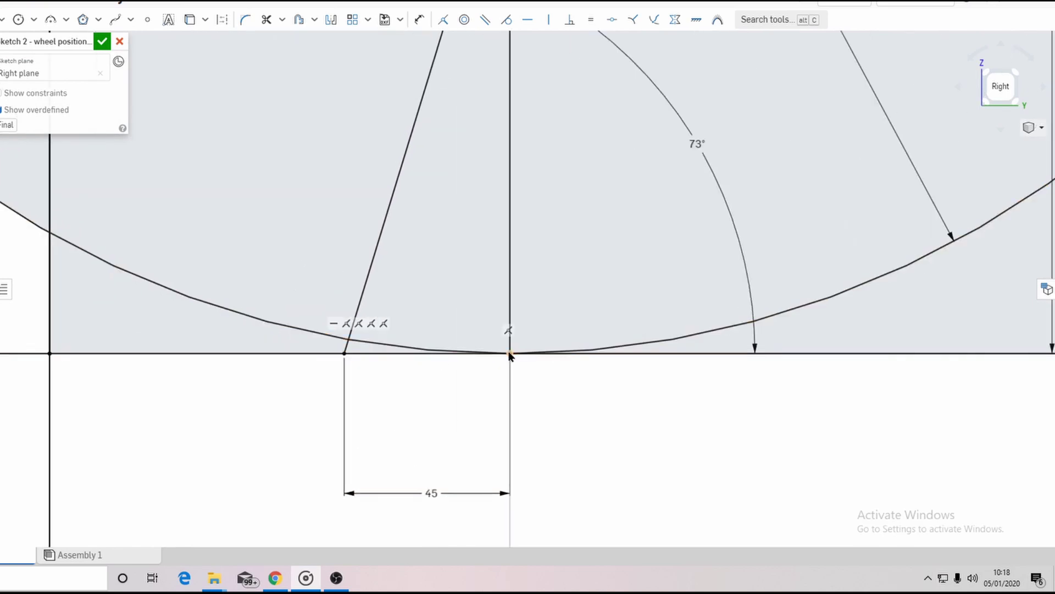
scroll(429, 440, down, 5)
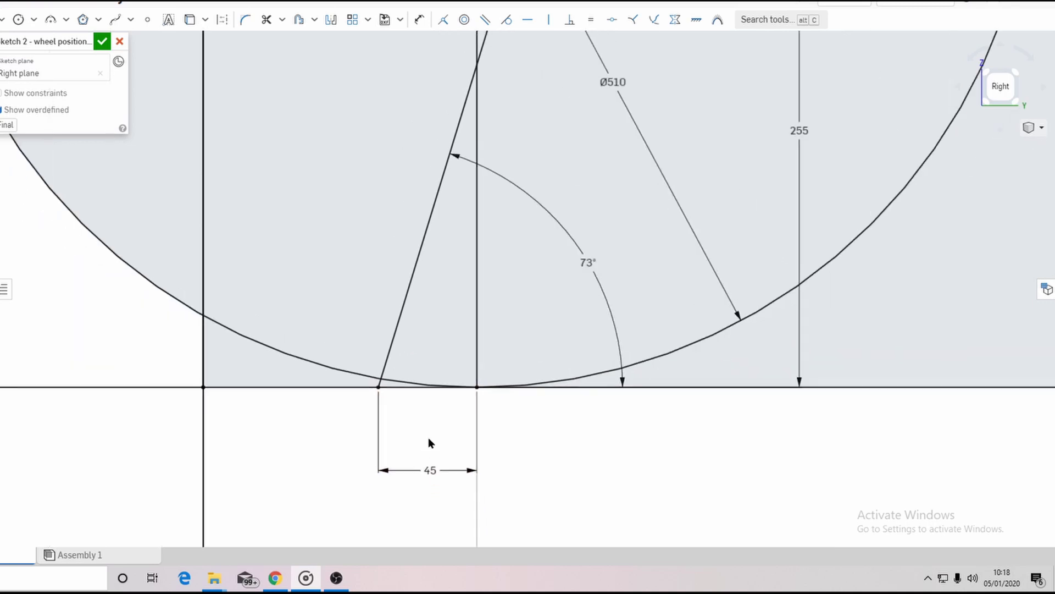
scroll(429, 439, down, 5)
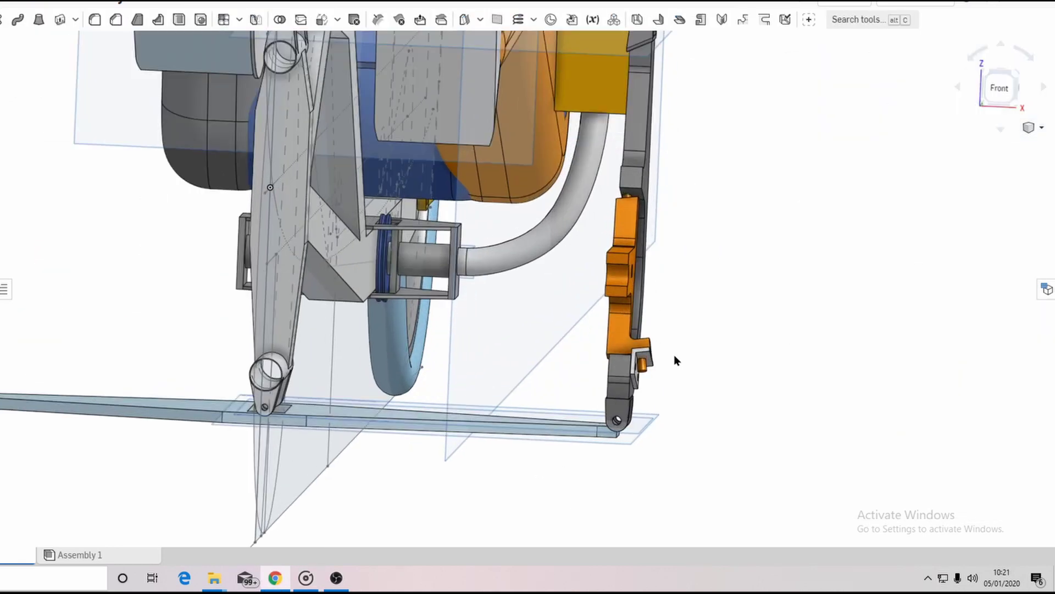
Snap the Part Studio model to the right view and centre the front suspension side-on
scroll(674, 355, up, 3)
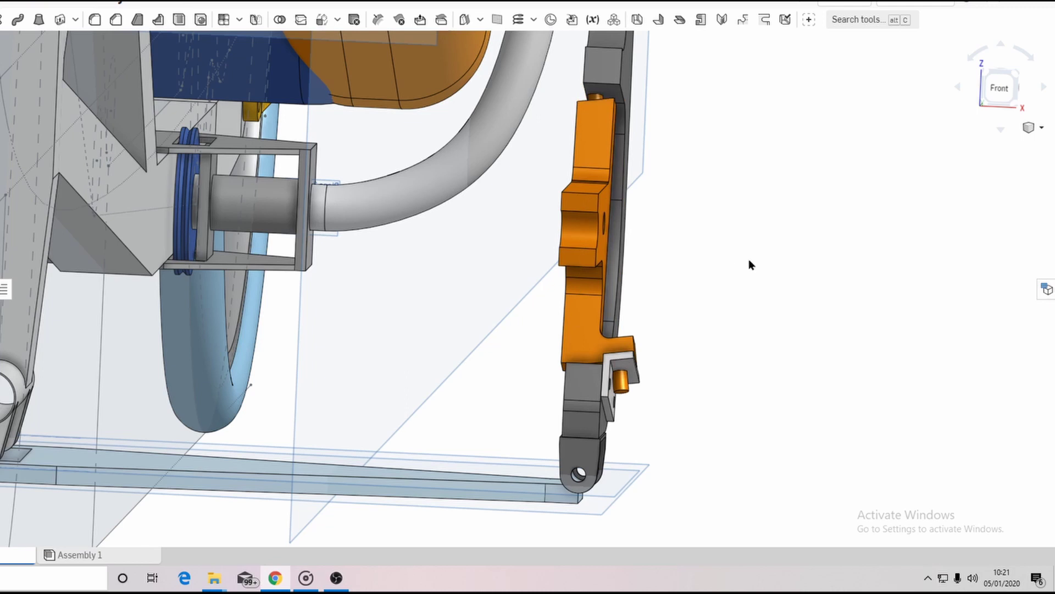
key(shift+4)
scroll(494, 128, up, 3)
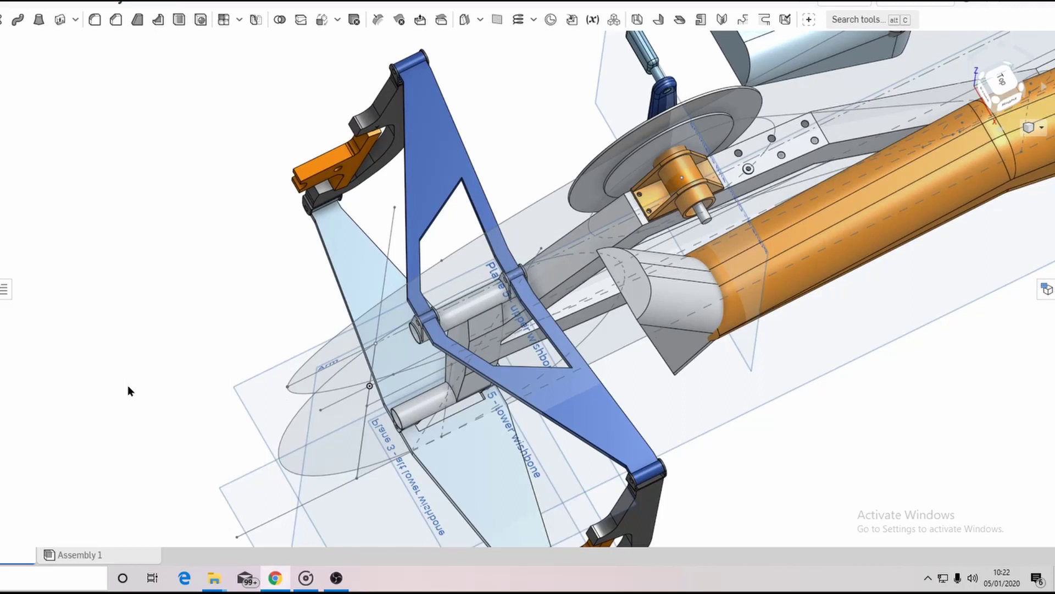
right_drag(128, 385, 104, 493)
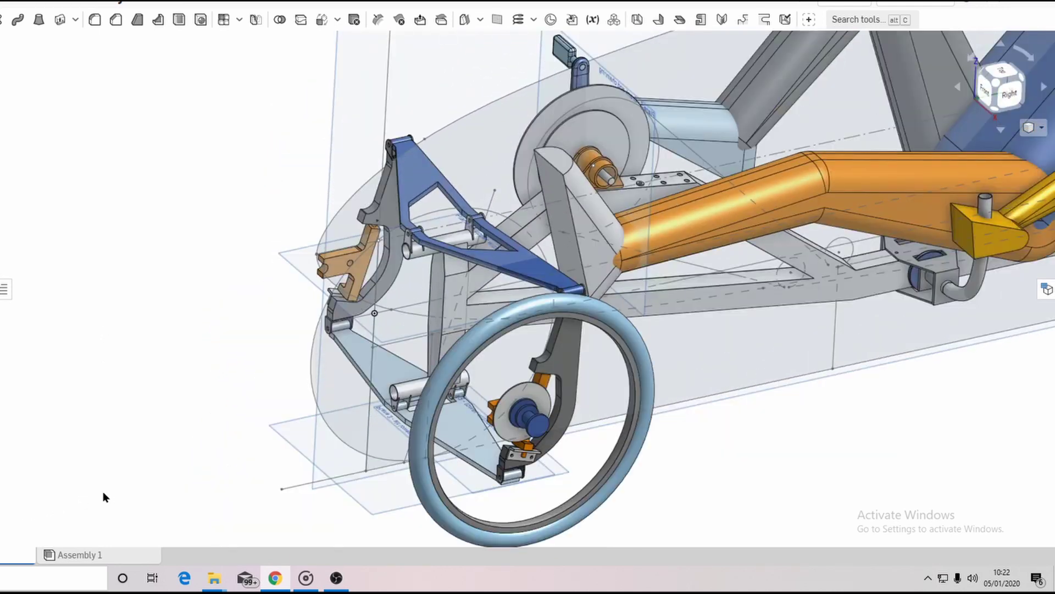
middle_drag(147, 460, 158, 400)
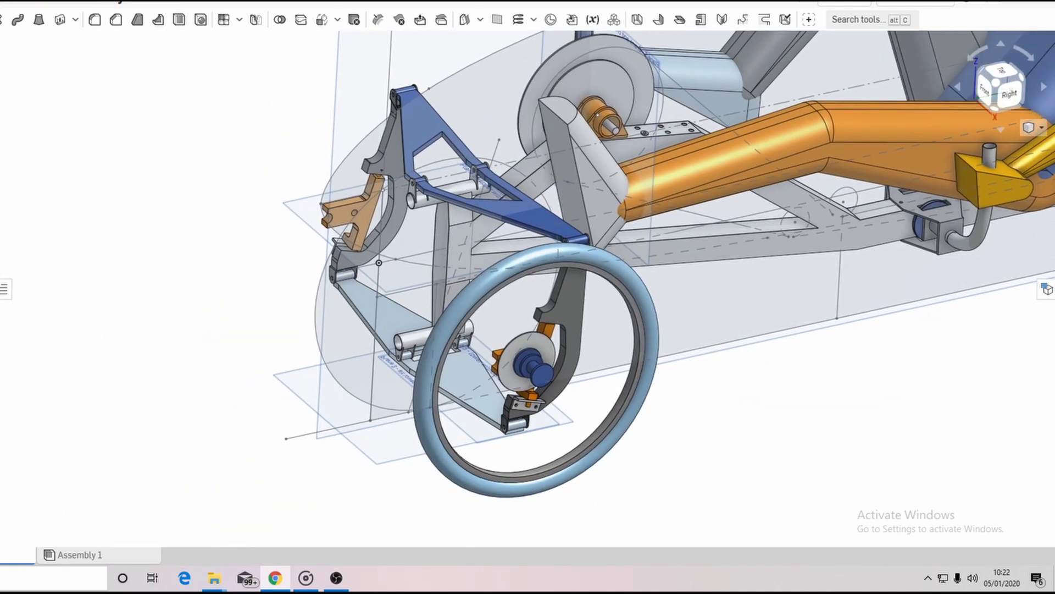
right_drag(157, 455, 157, 443)
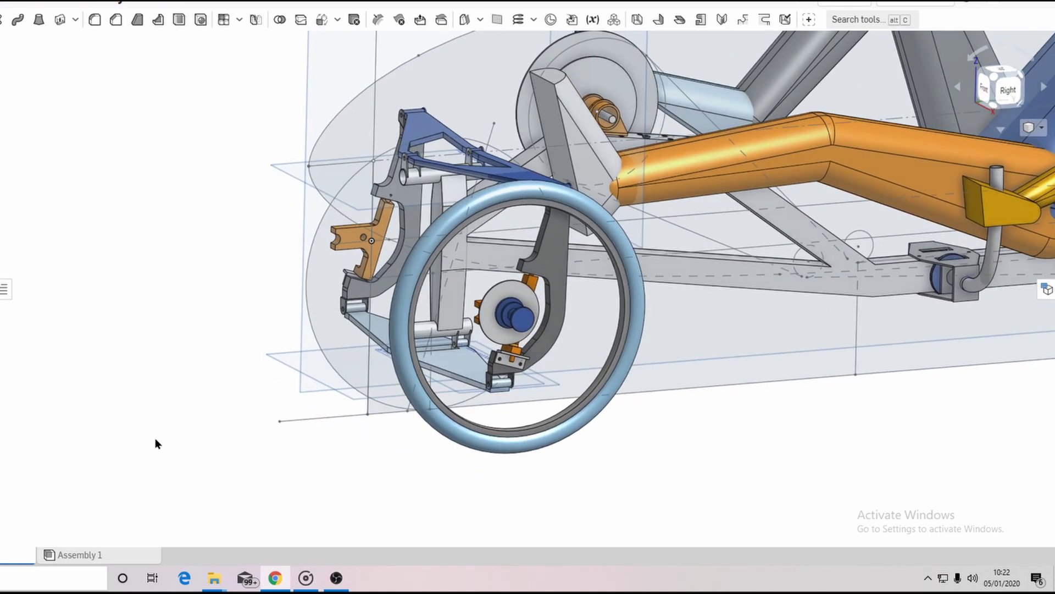
Close in on the right front wheel hub and its orange uprights from the front
scroll(519, 360, up, 5)
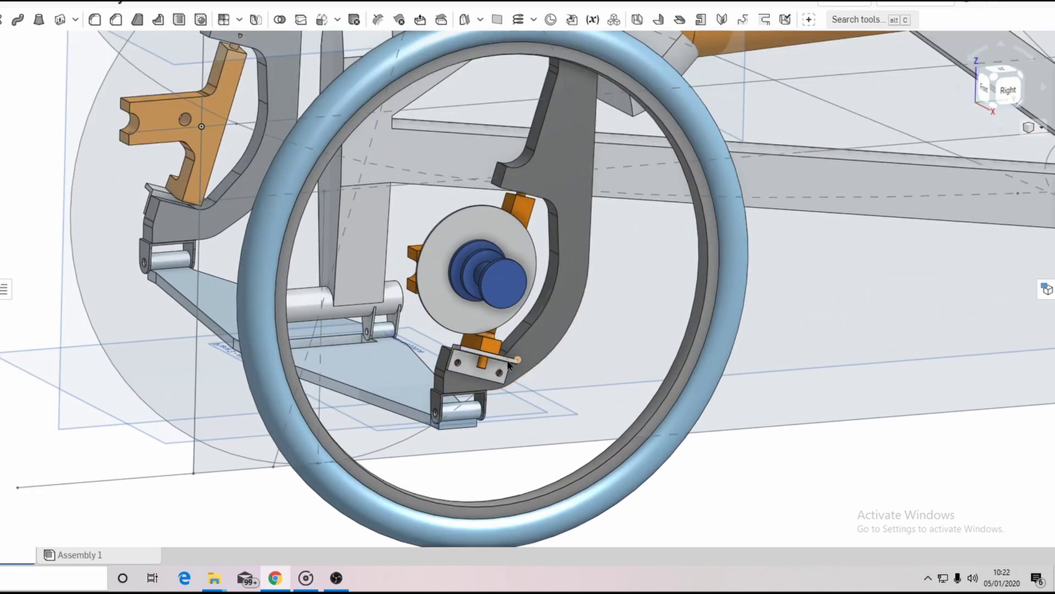
right_drag(140, 387, 169, 391)
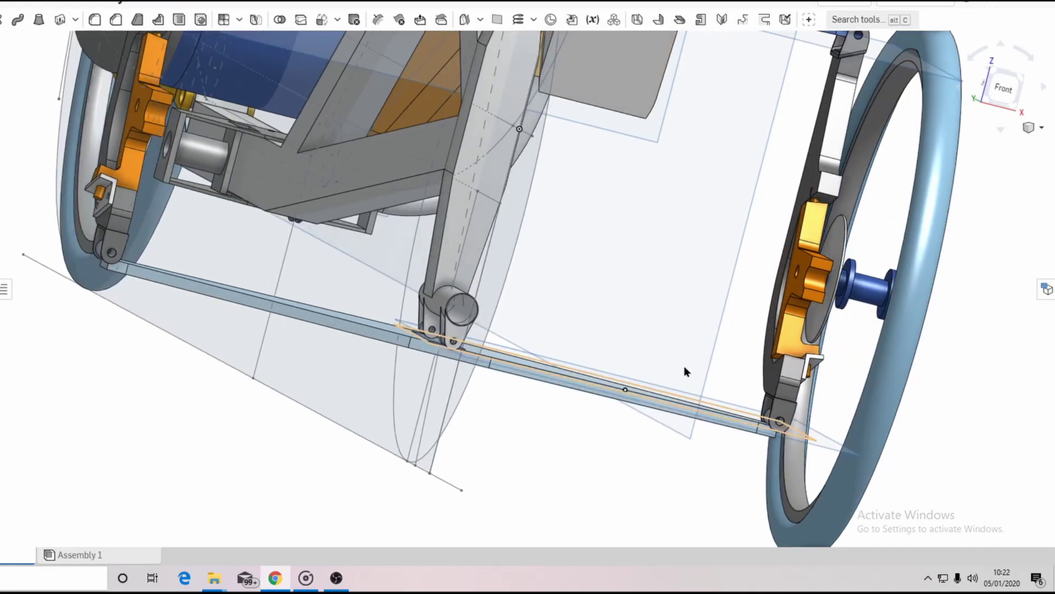
scroll(758, 321, up, 5)
middle_drag(638, 308, 360, 286)
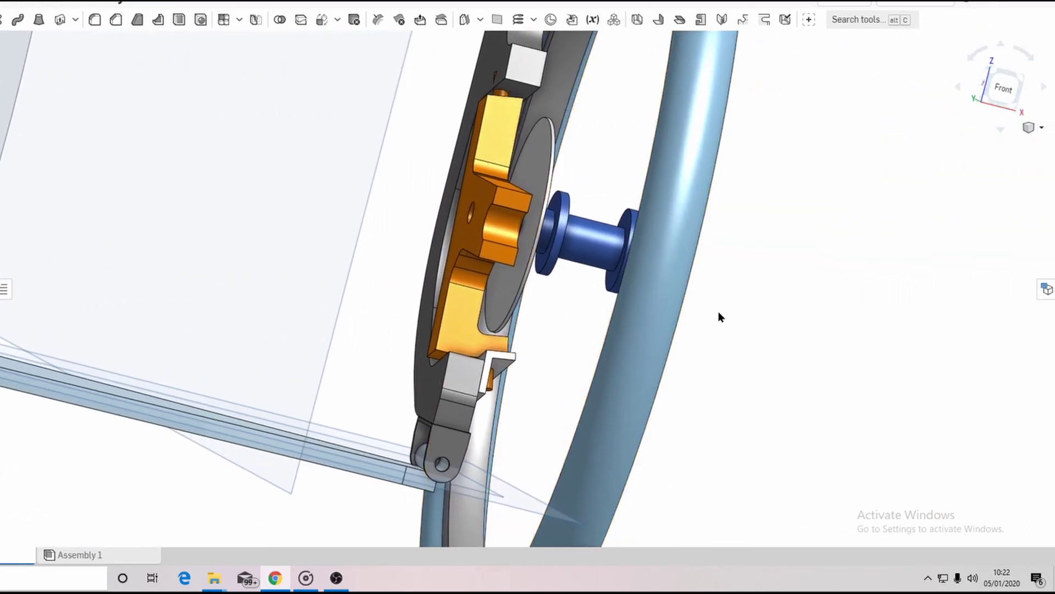
right_drag(789, 301, 694, 302)
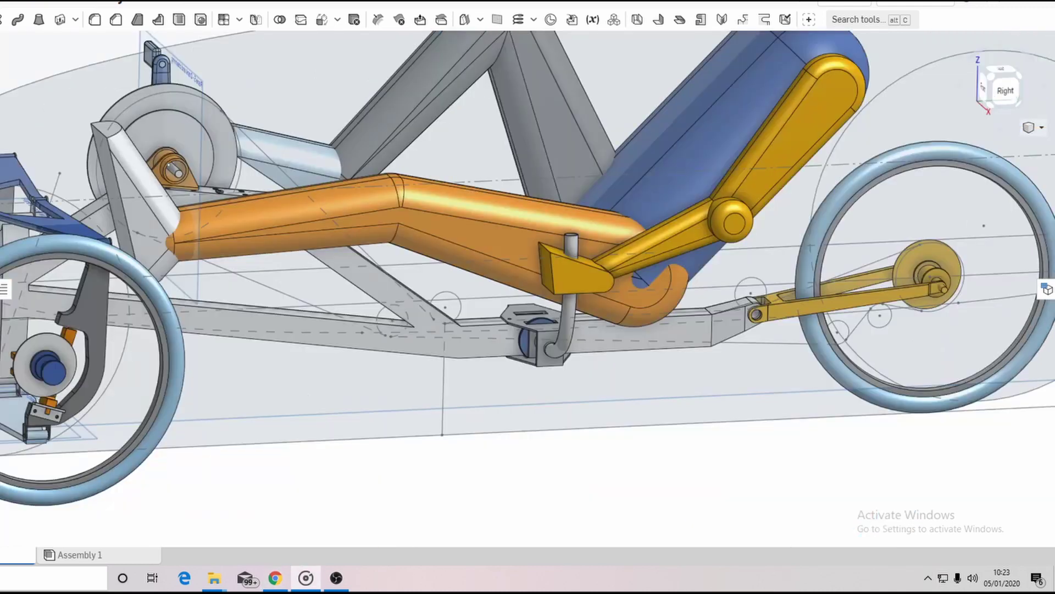
Zoom around the frame mid-section and seat mount in perspective, then switch to Assembly 1
scroll(585, 401, up, 5)
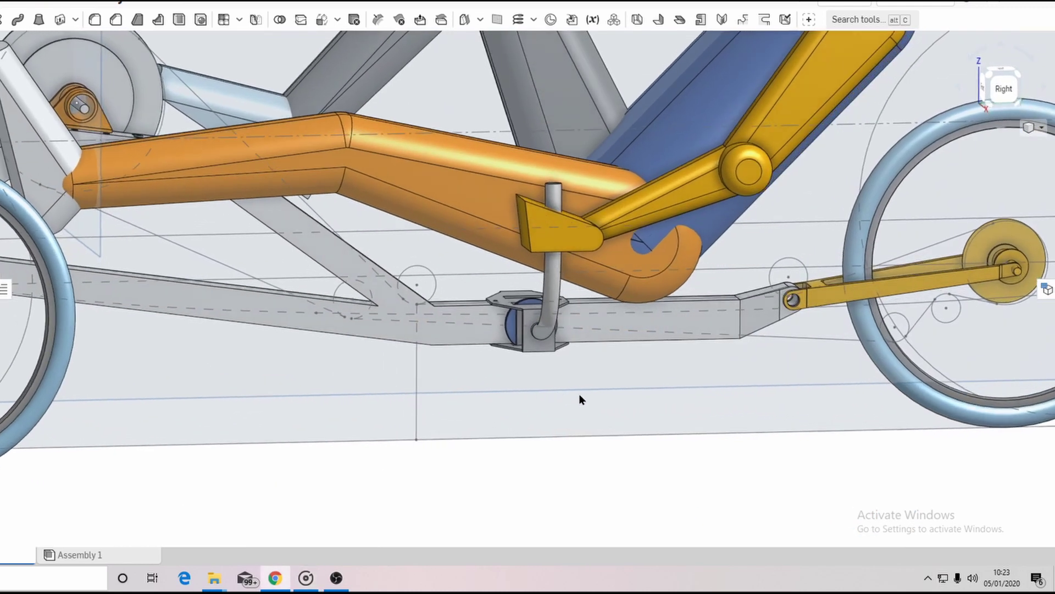
right_drag(574, 395, 588, 410)
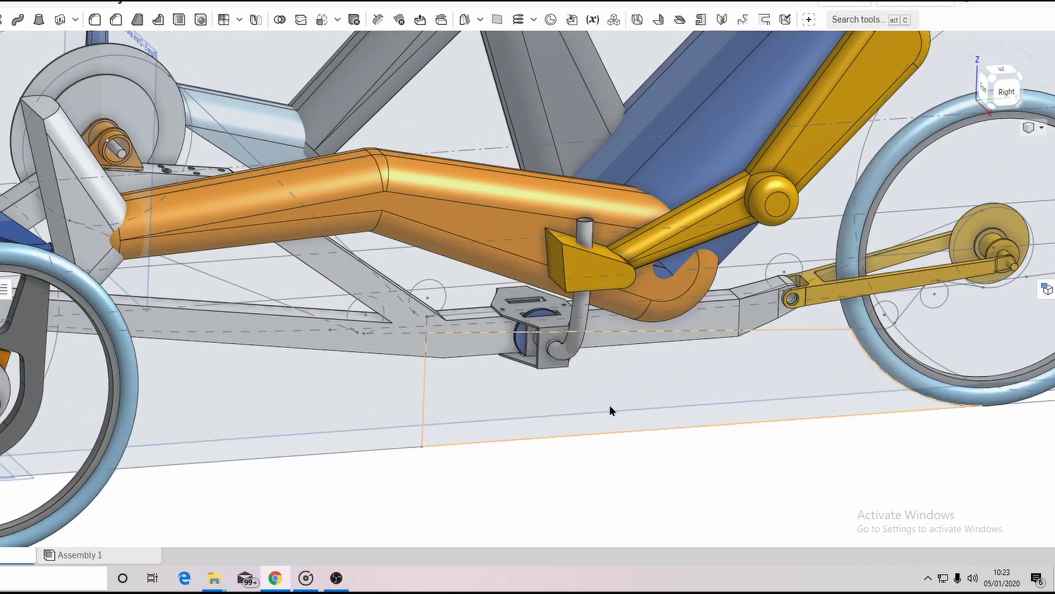
scroll(610, 408, up, 3)
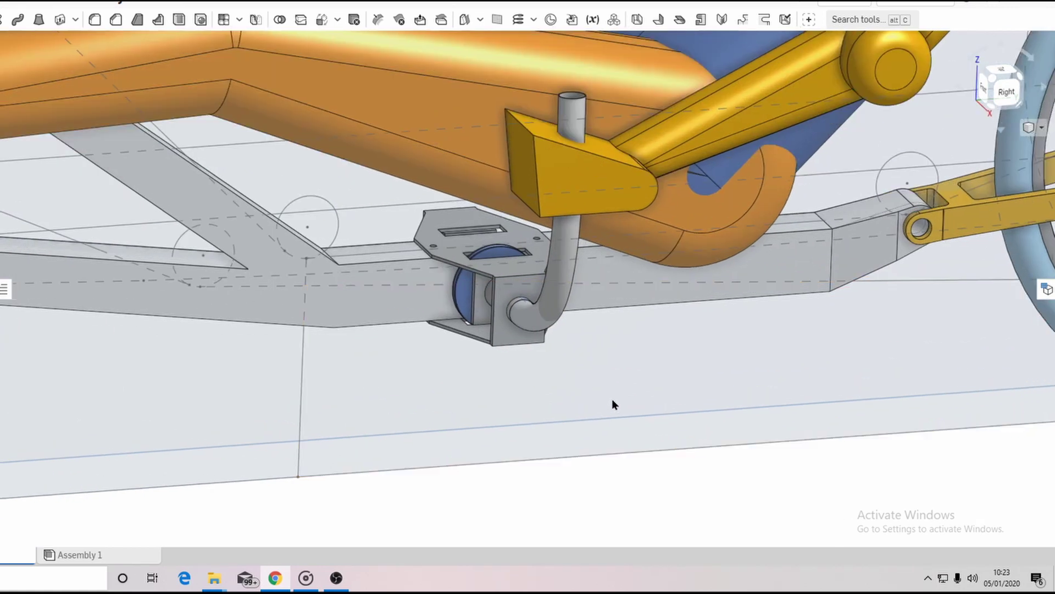
scroll(621, 423, down, 3)
scroll(619, 419, up, 4)
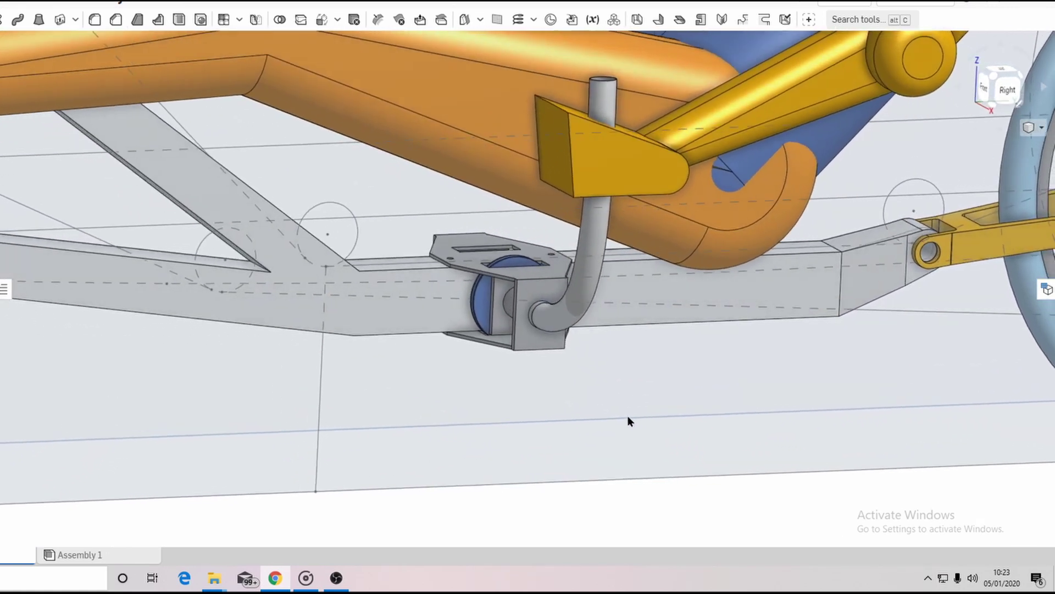
scroll(629, 419, up, 2)
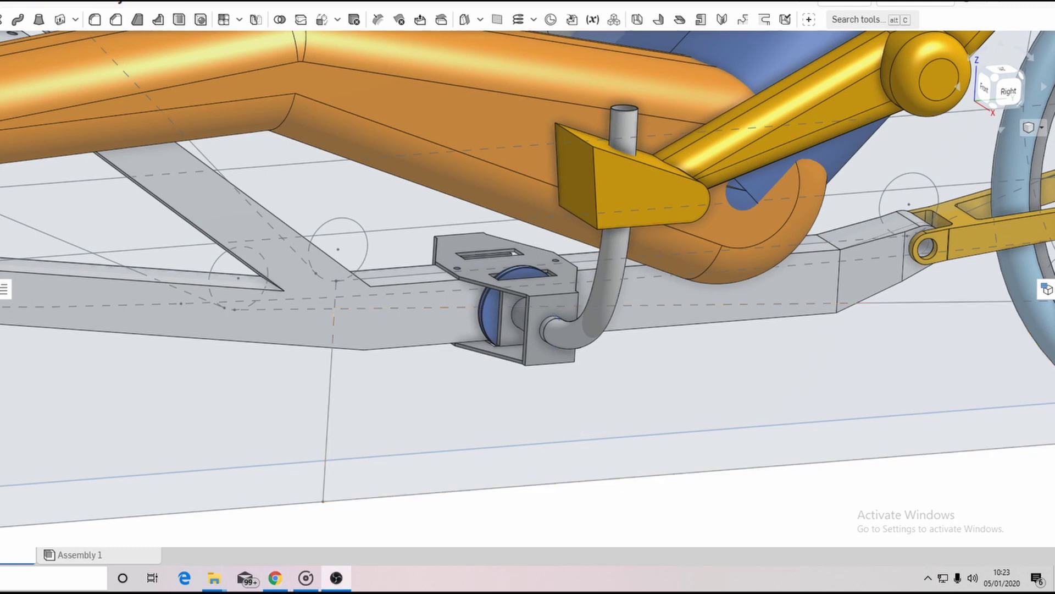
click(110, 551)
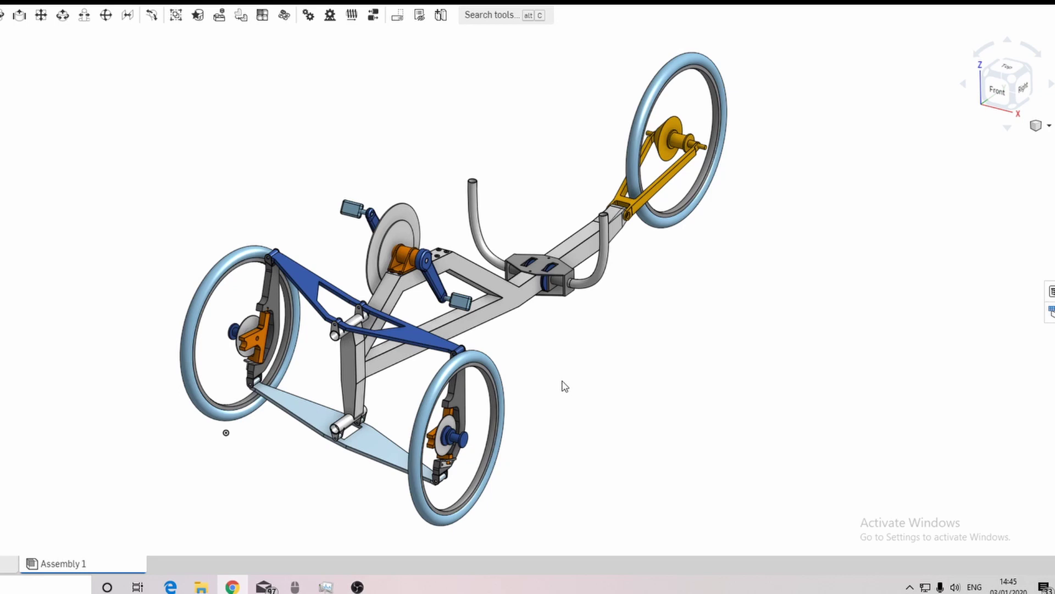
Steer the handlebars to one side and rotate the pedal crank around its axle
right_drag(564, 386, 507, 346)
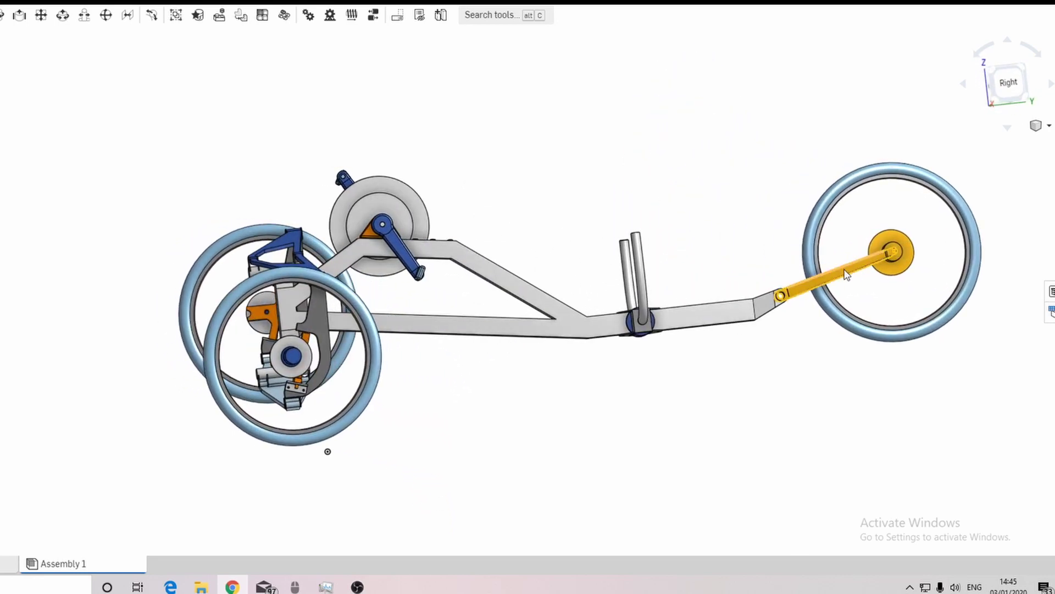
mouse_move(880, 259)
mouse_down()
mouse_move(879, 245)
mouse_move(875, 264)
mouse_up()
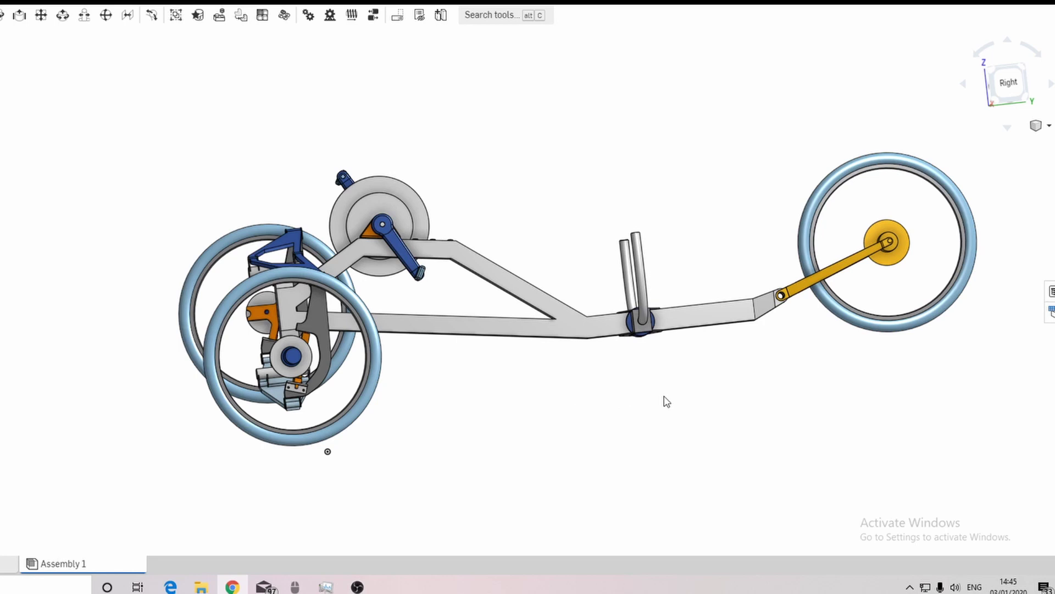
mouse_move(667, 402)
right_down()
mouse_move(662, 419)
mouse_move(674, 422)
mouse_move(679, 396)
right_up()
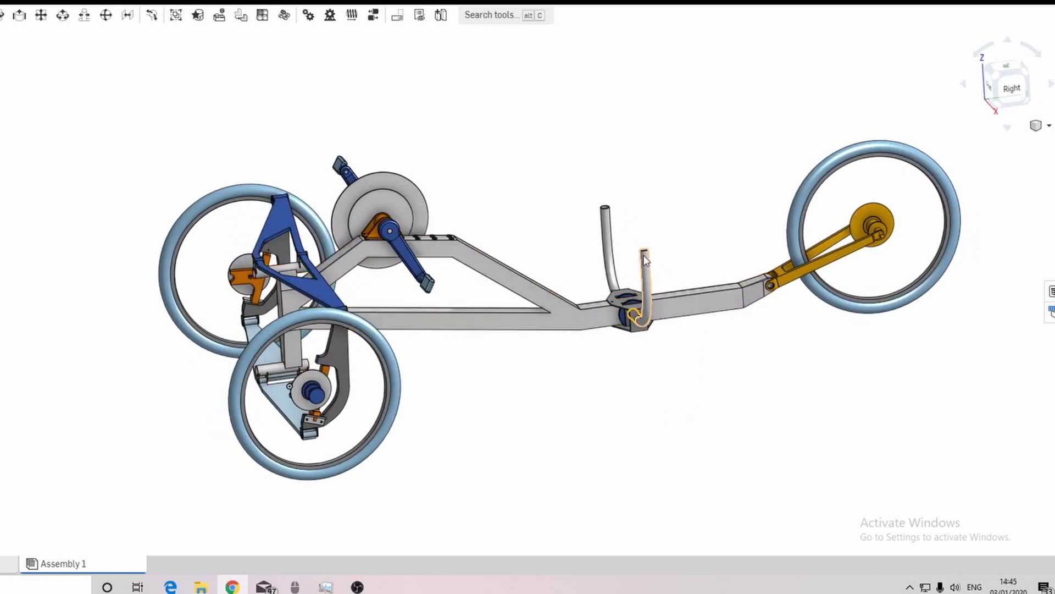
drag(648, 261, 580, 223)
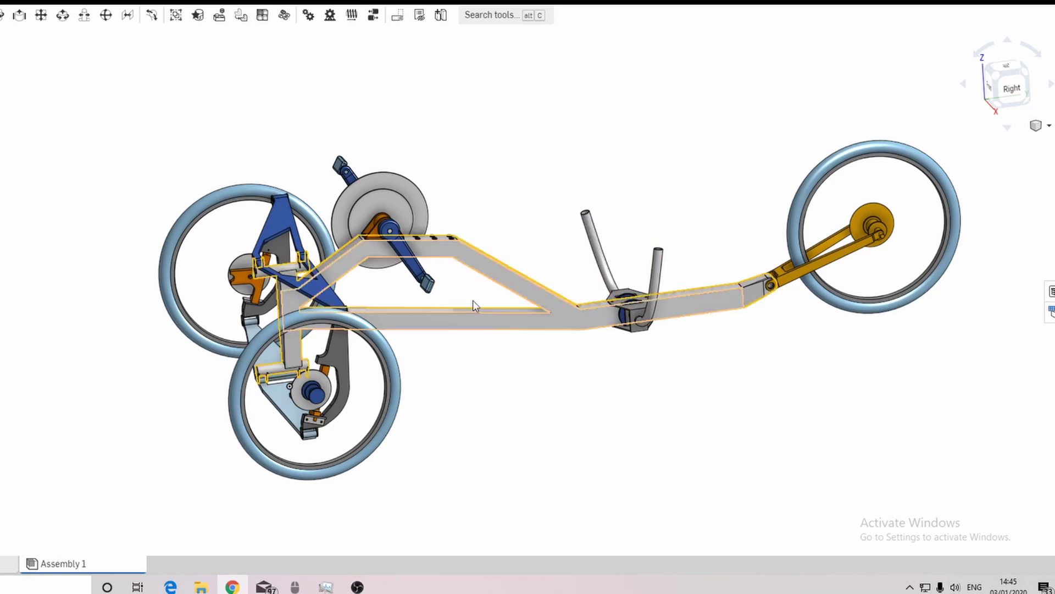
drag(420, 273, 398, 259)
right_drag(483, 403, 547, 416)
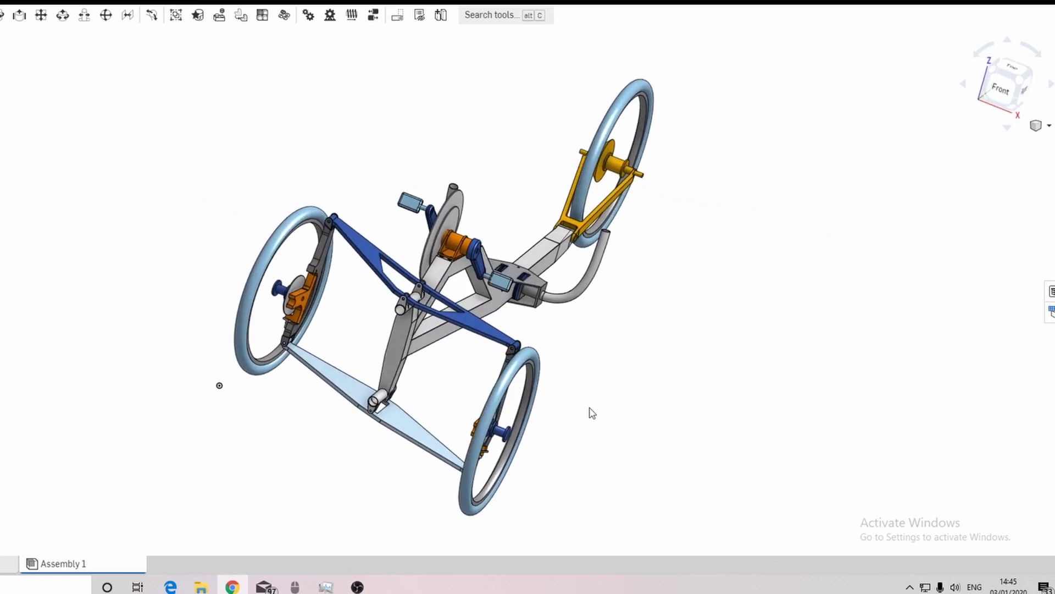
From the front view, tilt the front parallelogram linkage both ways, then settle it nearly level
click(1001, 87)
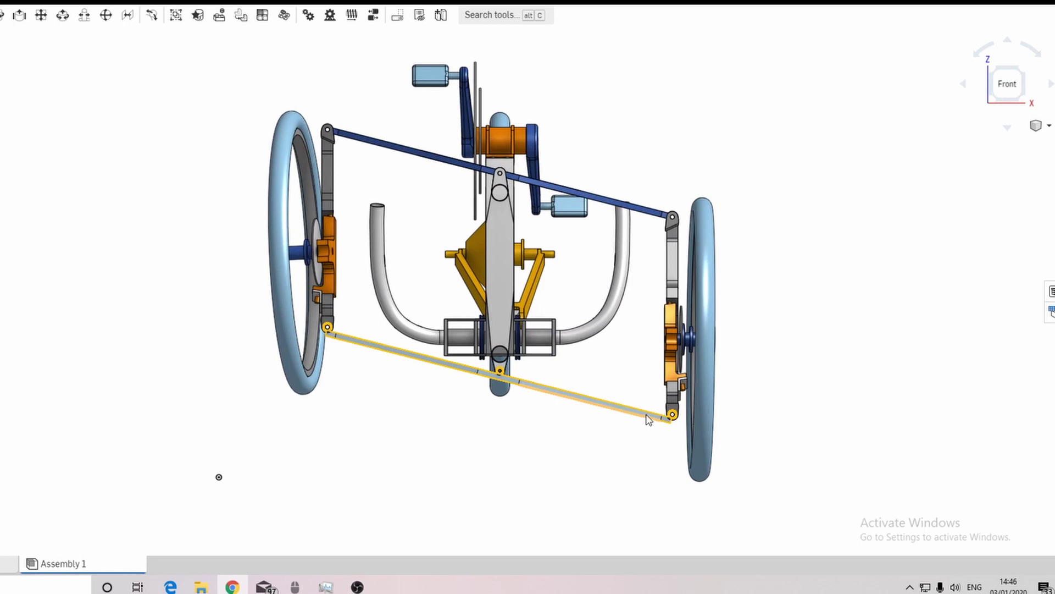
drag(649, 420, 496, 402)
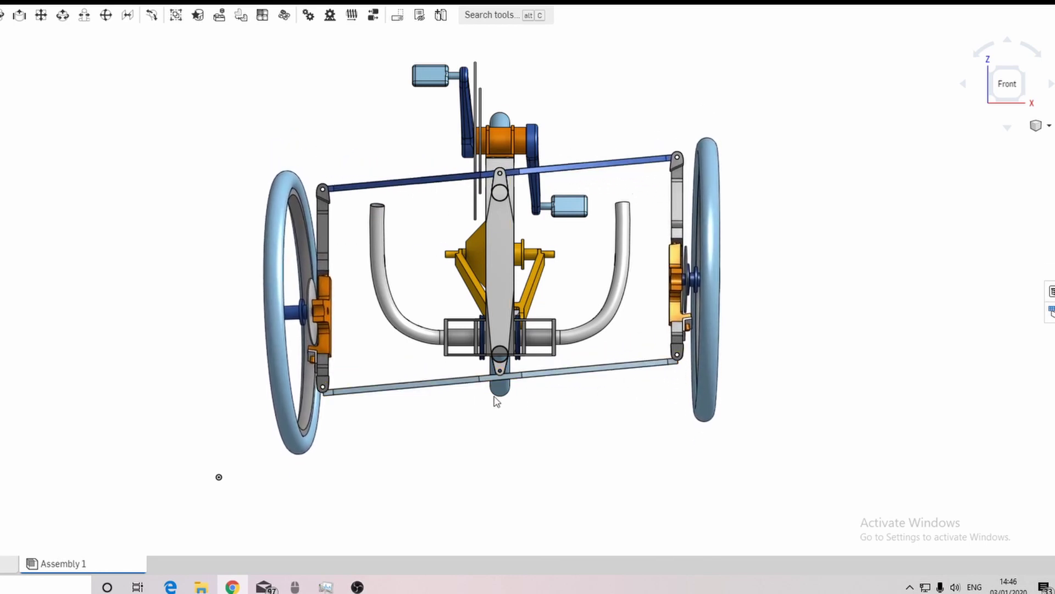
drag(276, 329, 287, 335)
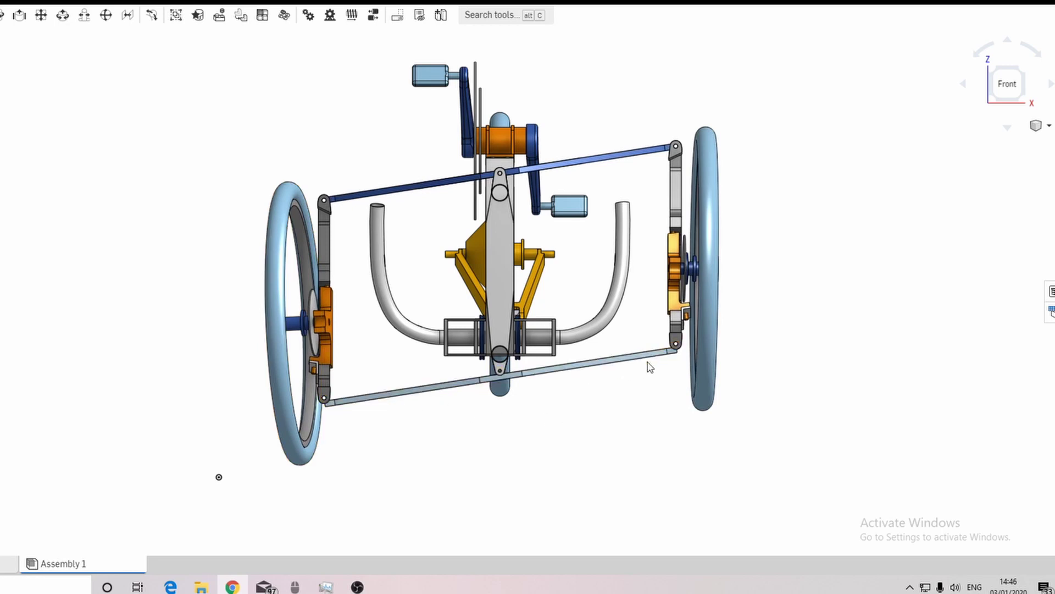
drag(651, 367, 649, 395)
mouse_move(643, 431)
mouse_down()
mouse_move(662, 330)
mouse_move(658, 443)
mouse_up()
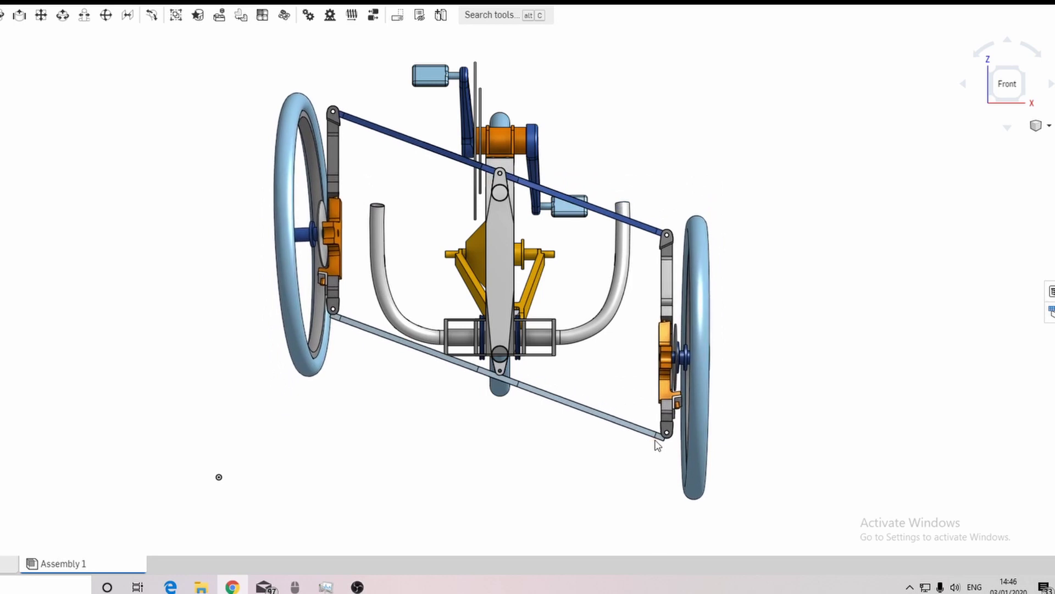